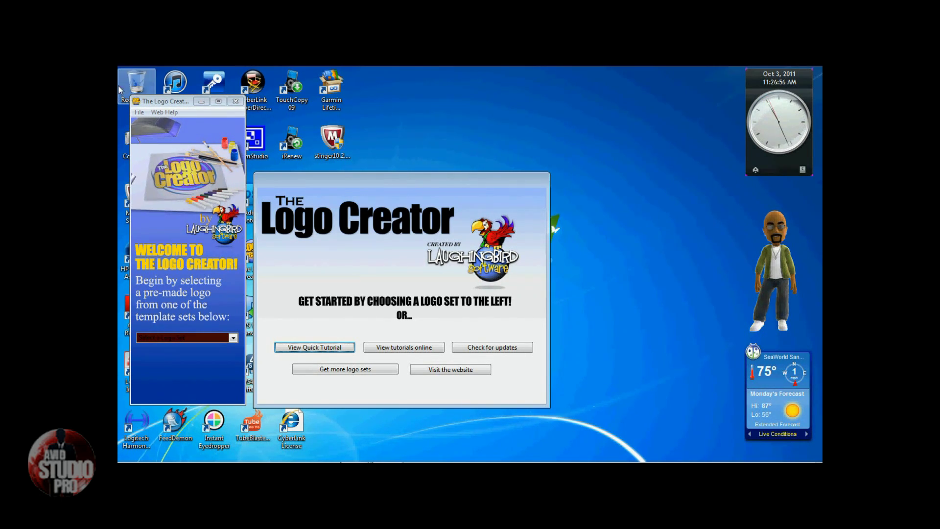
- Start a new blank logo and stretch its canvas from 560x420 to 1280x420
click(139, 113)
click(162, 124)
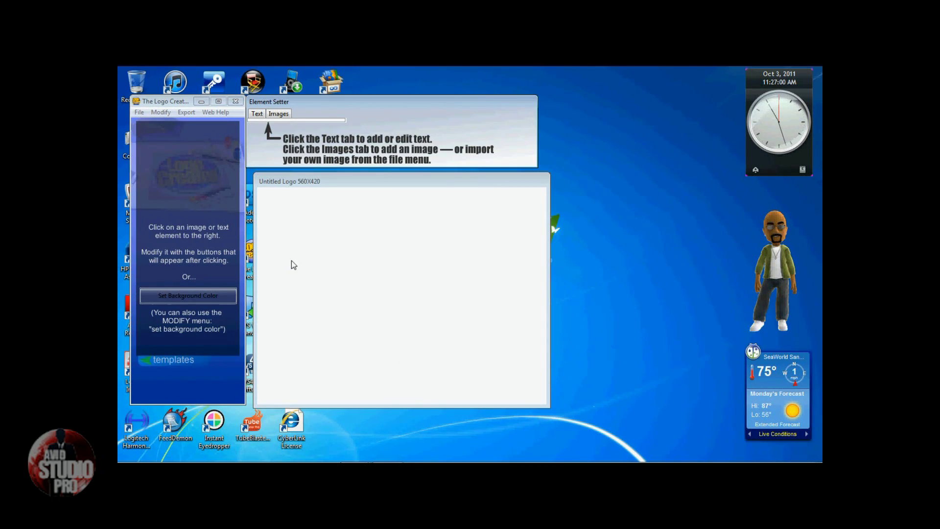
drag(549, 270, 806, 271)
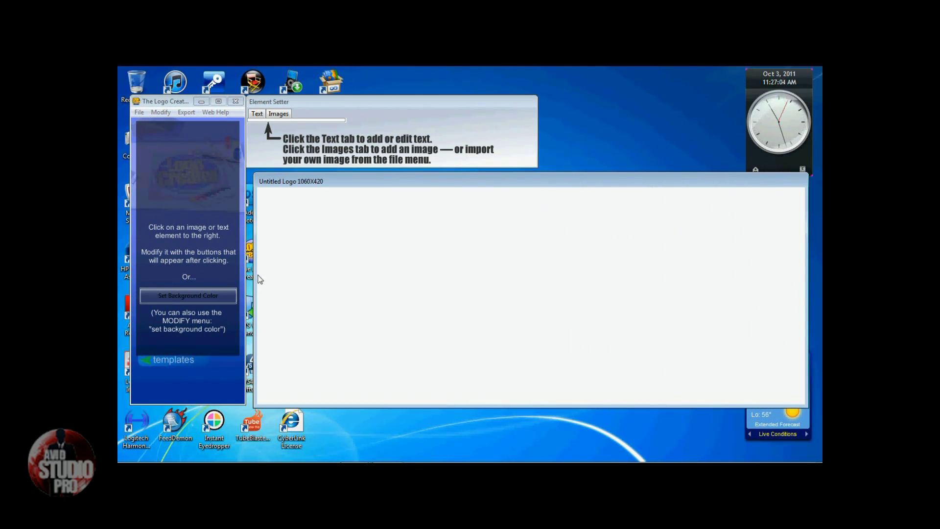
drag(255, 274, 141, 274)
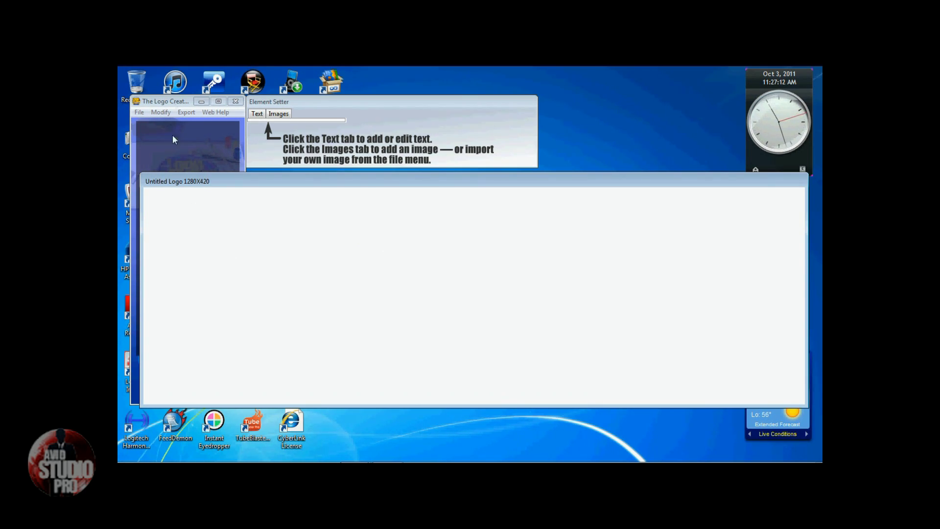
click(173, 105)
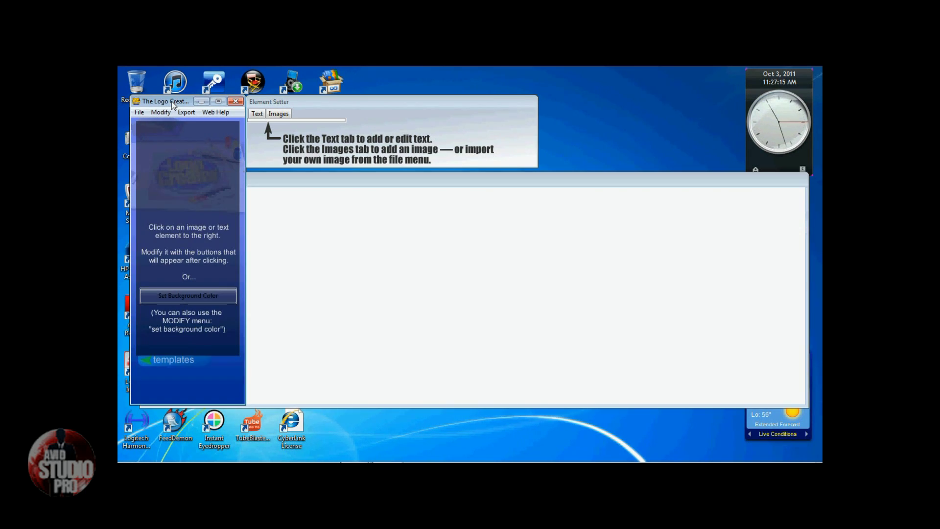
- Import the AvidStudioPro_Avid_Page image into the logo
click(140, 114)
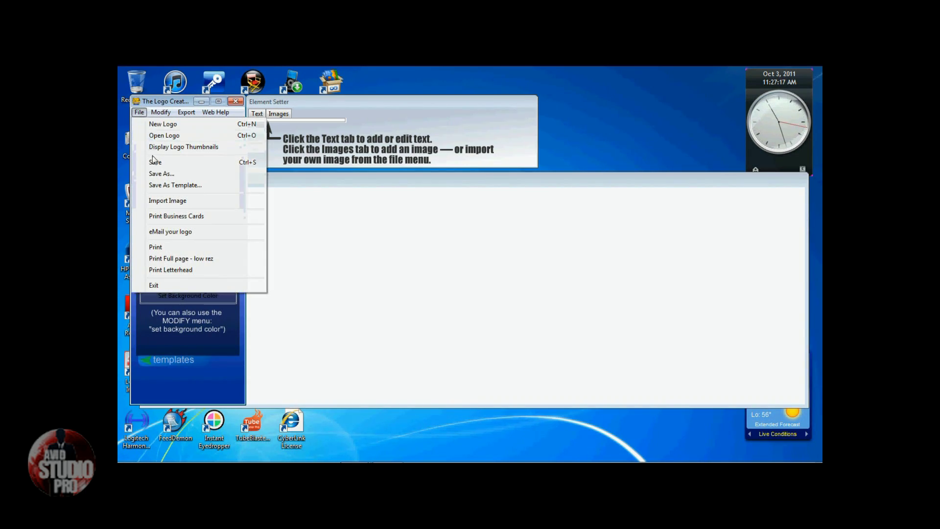
click(161, 201)
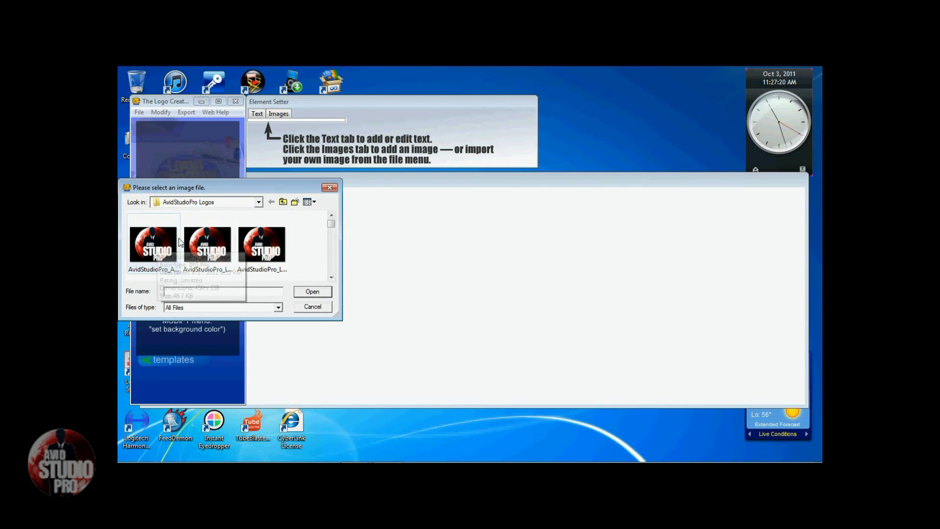
click(151, 245)
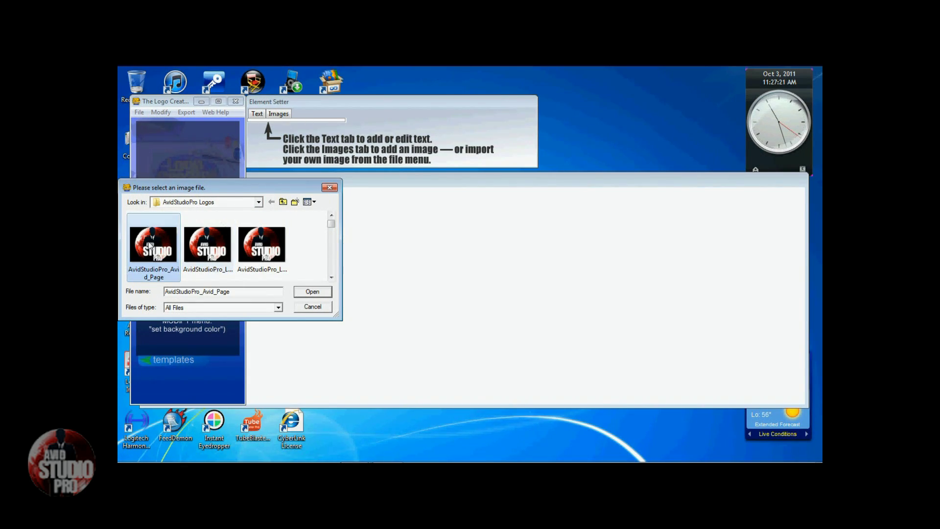
click(310, 293)
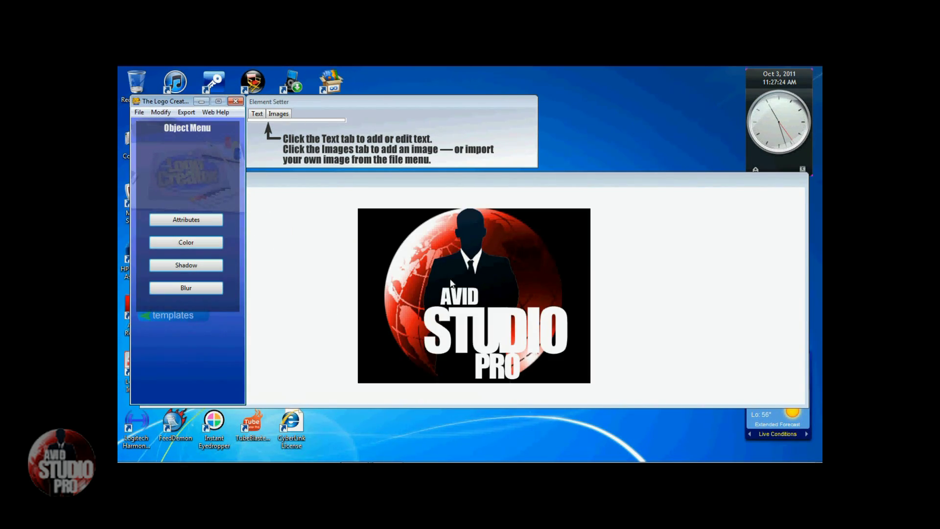
- Drag the imported logo image to the centre of the canvas
click(456, 178)
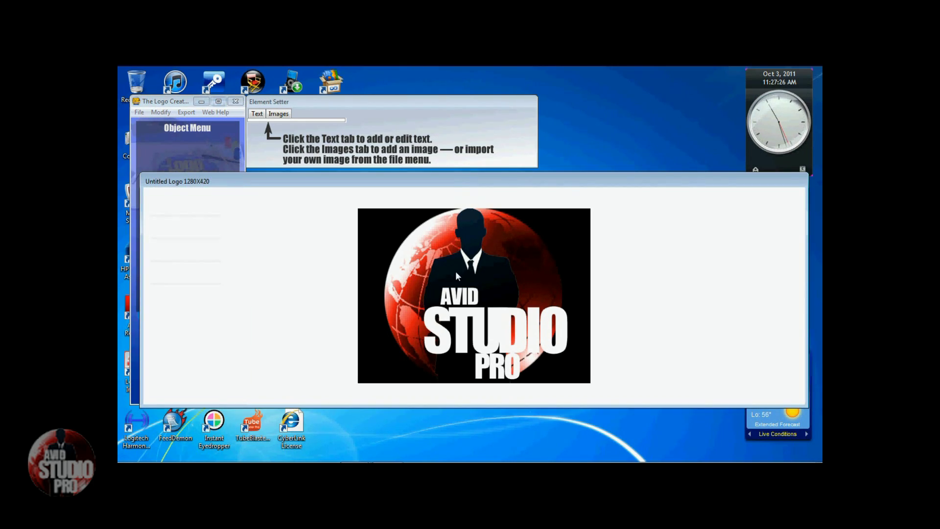
drag(477, 278, 269, 279)
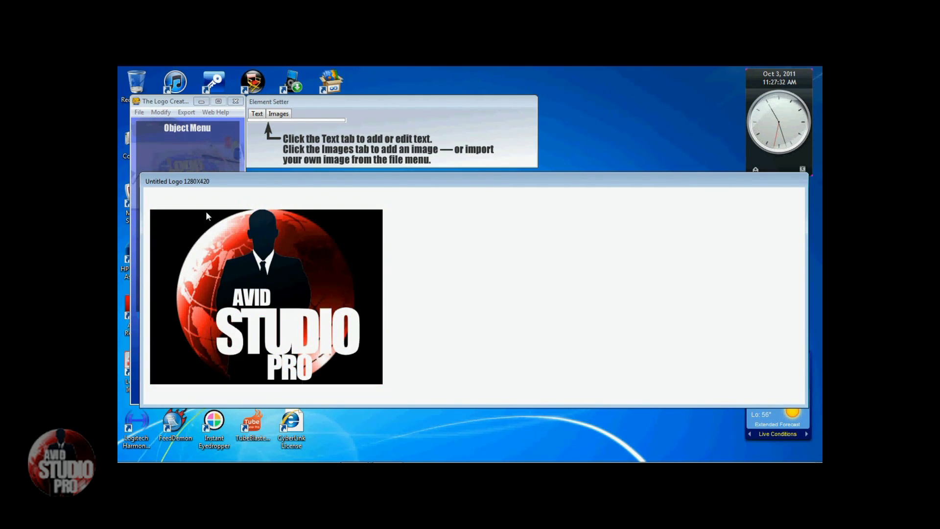
drag(267, 280, 488, 278)
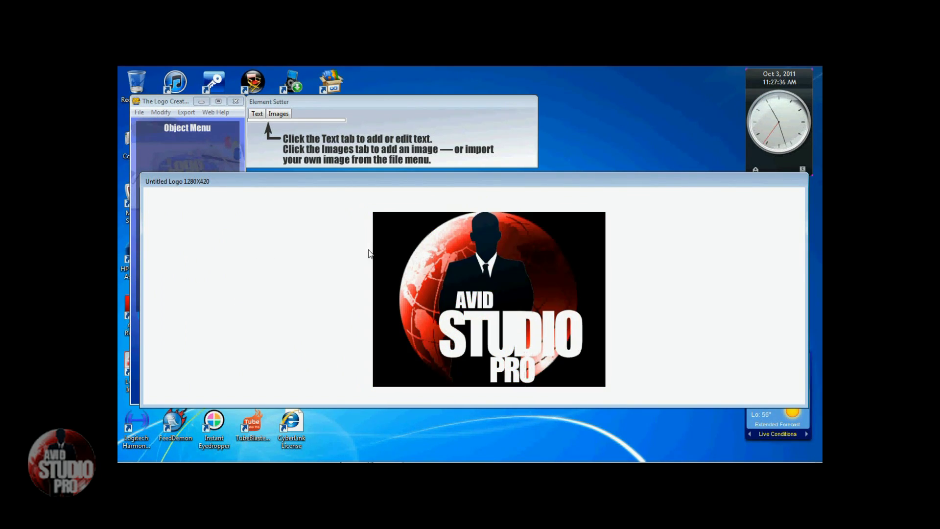
click(169, 101)
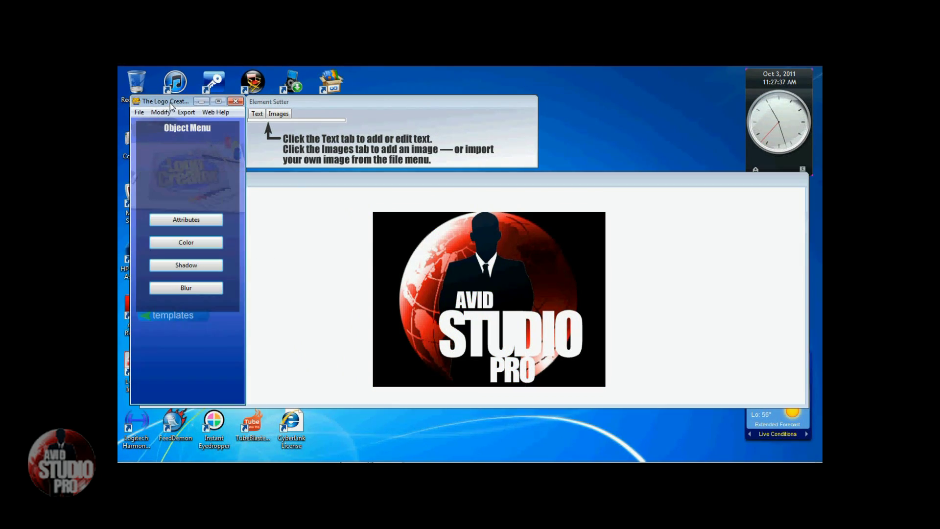
- In the image attributes, set the angle to 0 and leave it unmirrored and upright
click(186, 220)
mouse_move(187, 241)
mouse_down()
mouse_move(205, 260)
mouse_move(186, 243)
mouse_up()
click(186, 261)
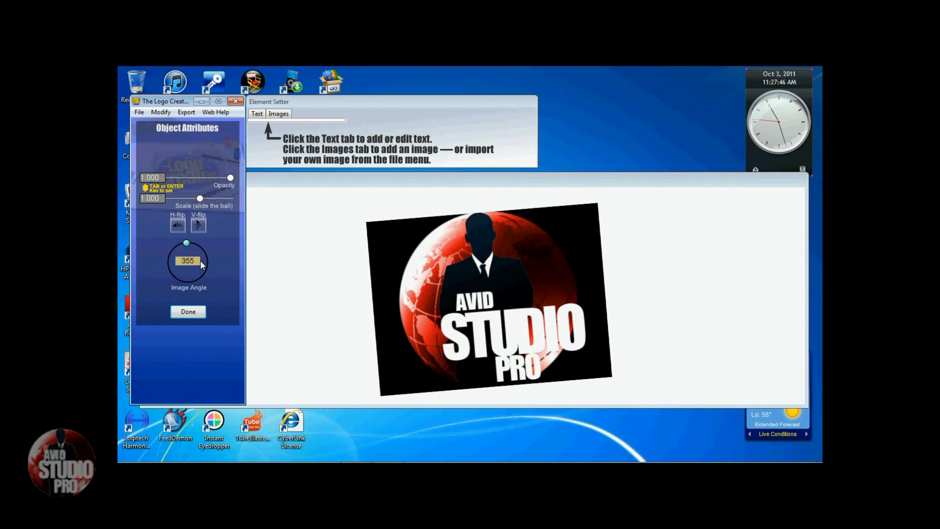
text(0)
key(Tab)
click(178, 226)
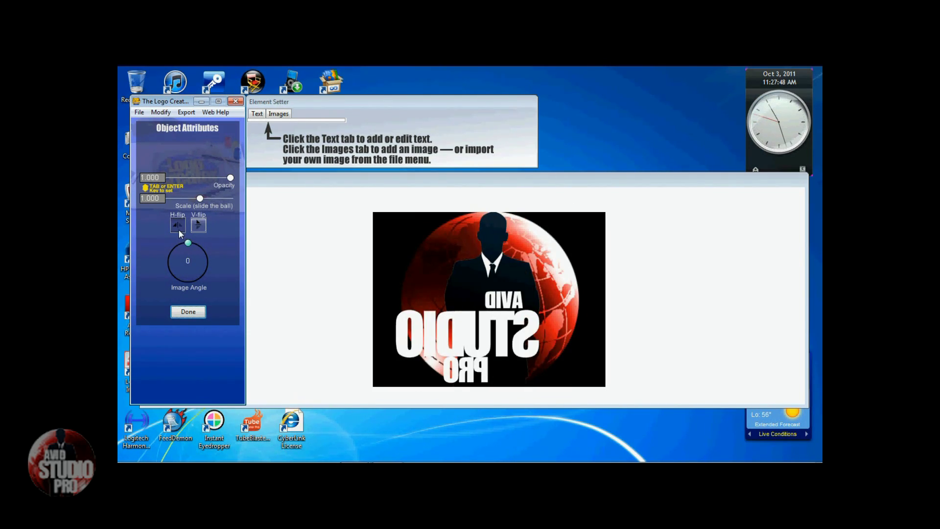
click(199, 227)
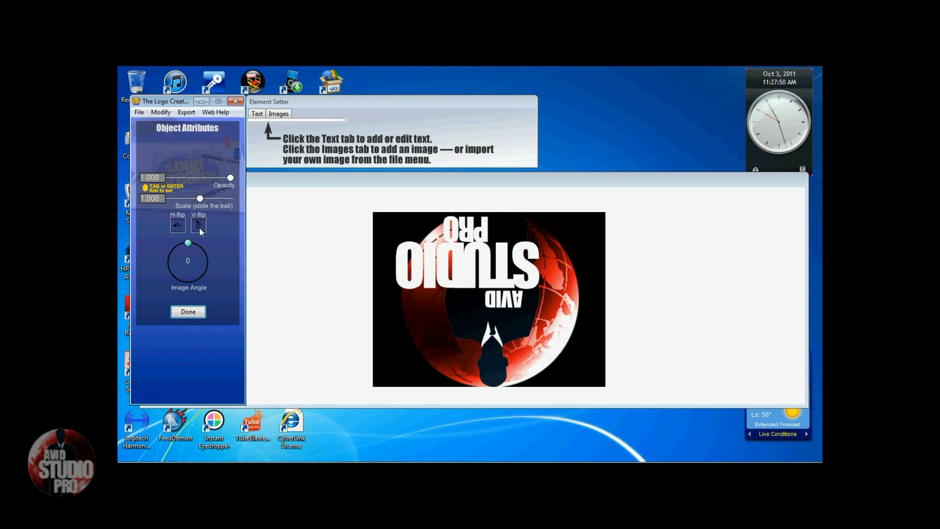
click(198, 226)
click(178, 226)
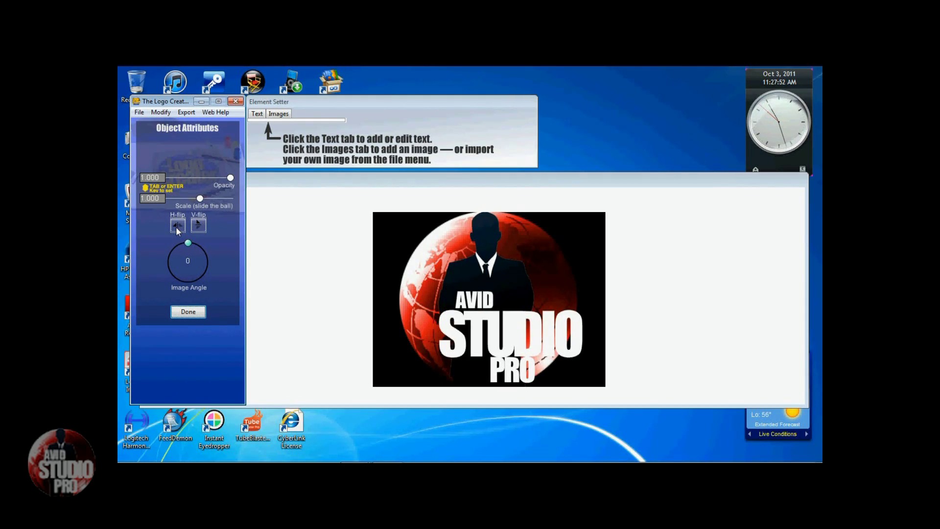
- Scale the logo to 0.252 and move it to the canvas's lower-left corner
drag(200, 198, 174, 204)
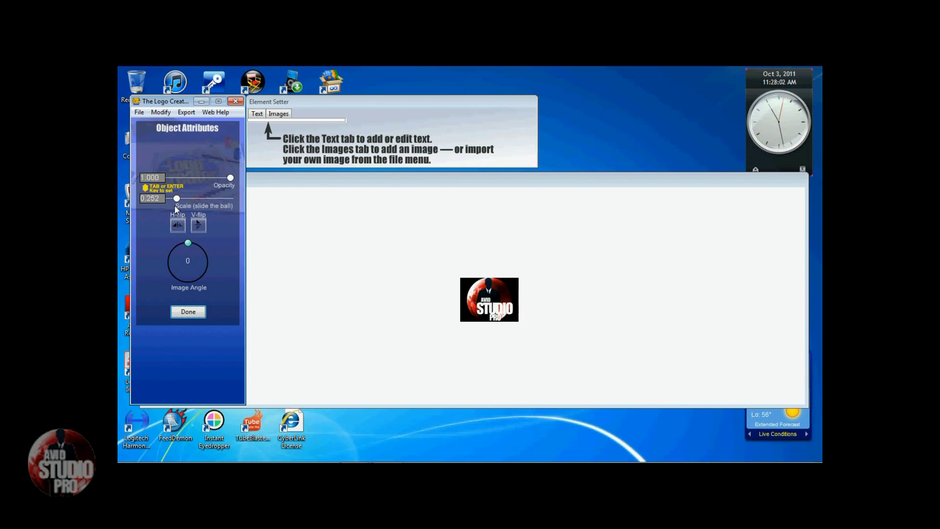
click(482, 303)
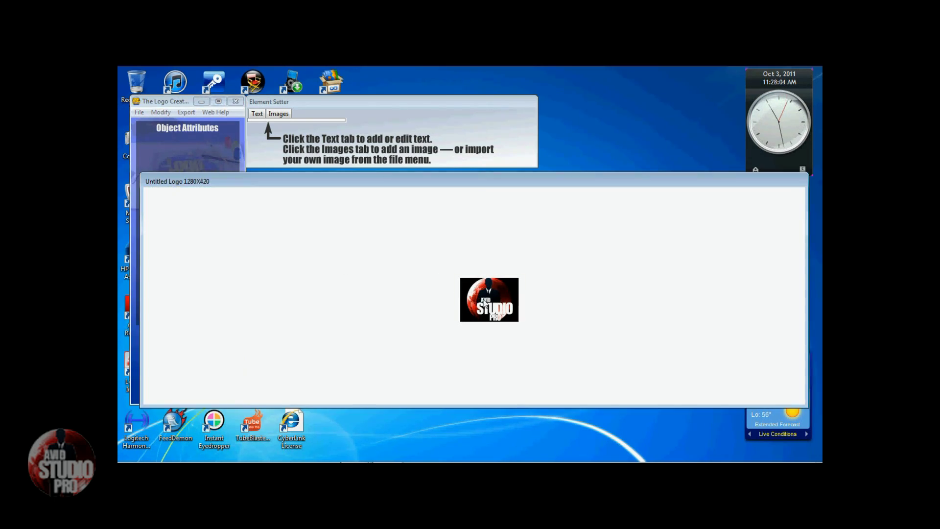
drag(482, 303, 195, 362)
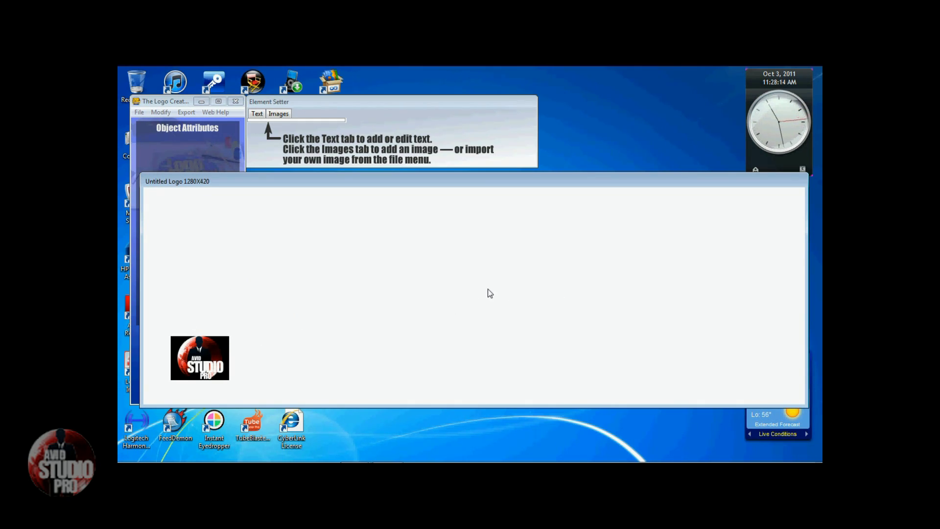
click(154, 101)
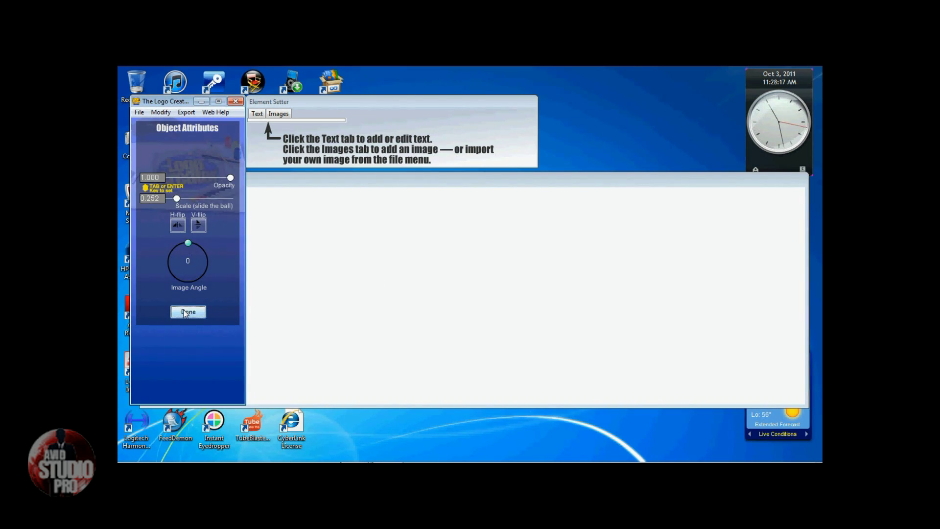
- Close the attribute settings and leave the logo's colour options unchanged
click(185, 313)
click(189, 241)
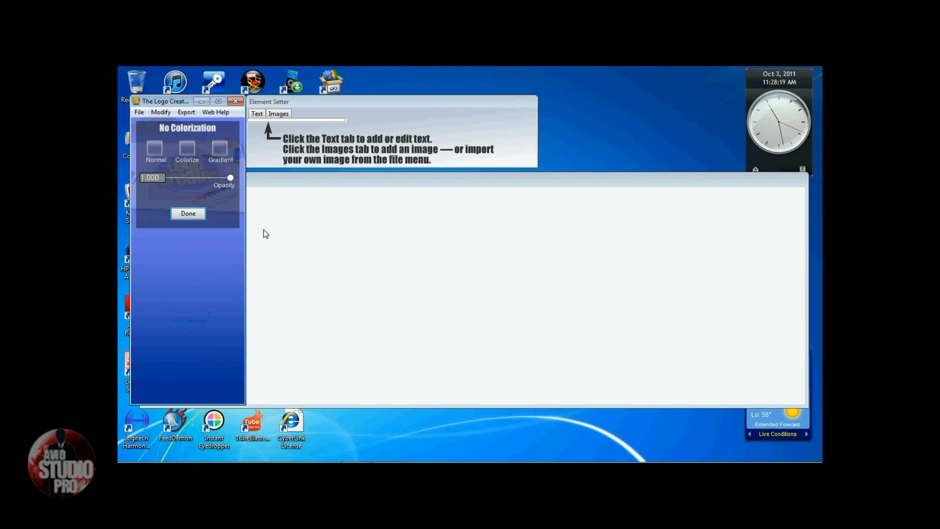
click(325, 179)
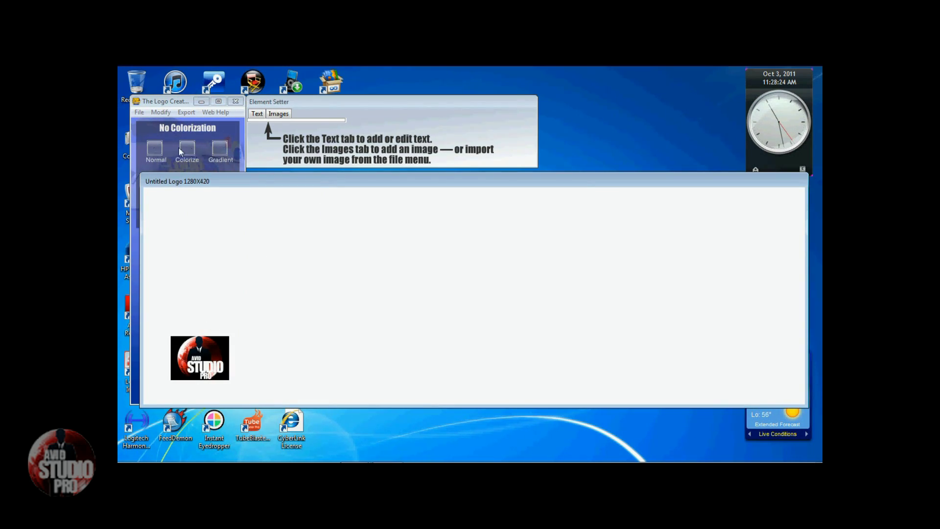
click(178, 102)
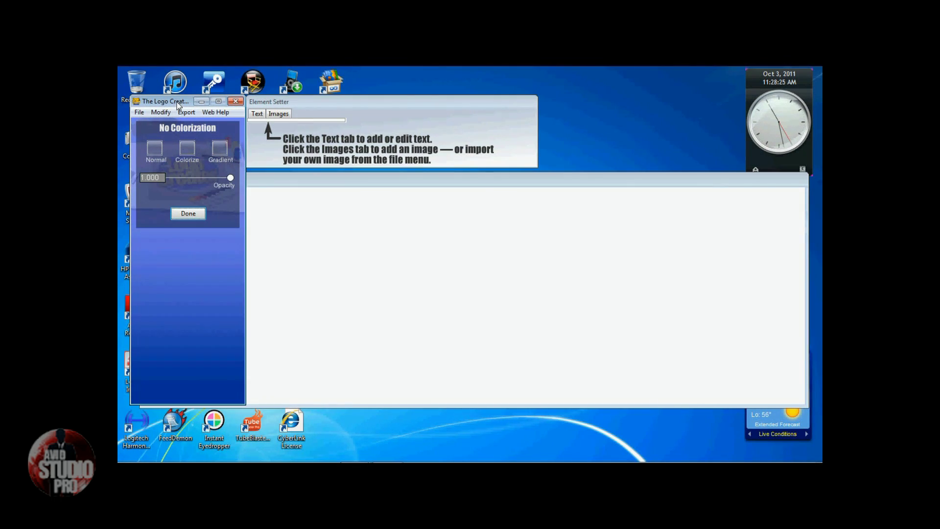
click(187, 212)
- Turn off the logo's drop shadow and finish the shadow settings with Done
click(186, 263)
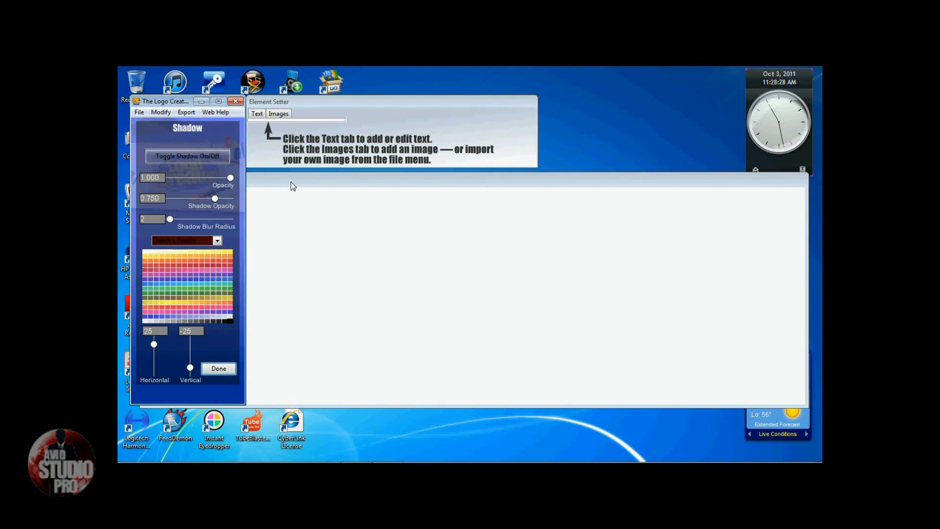
click(194, 156)
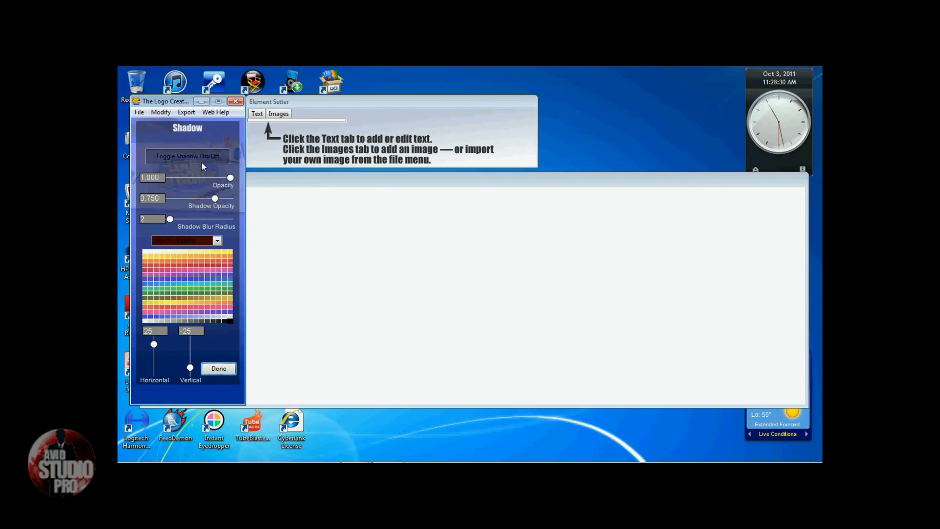
click(294, 185)
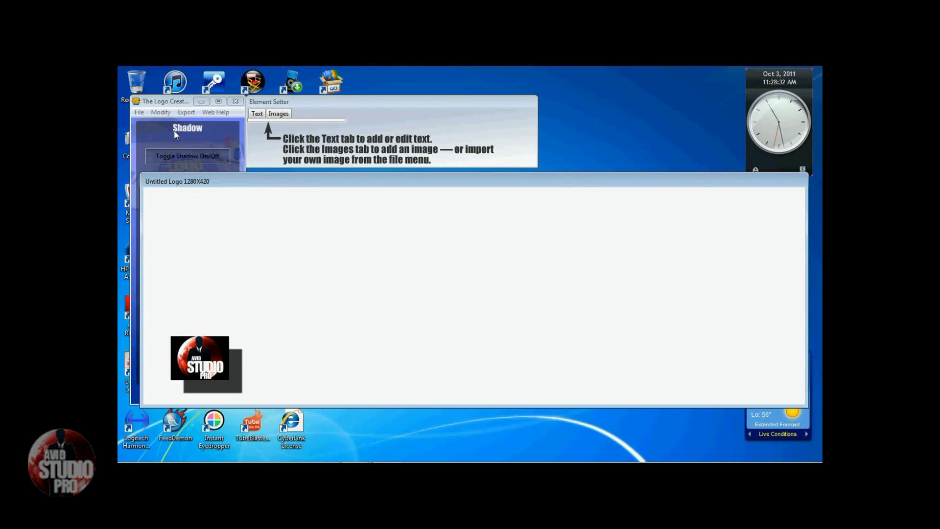
click(170, 101)
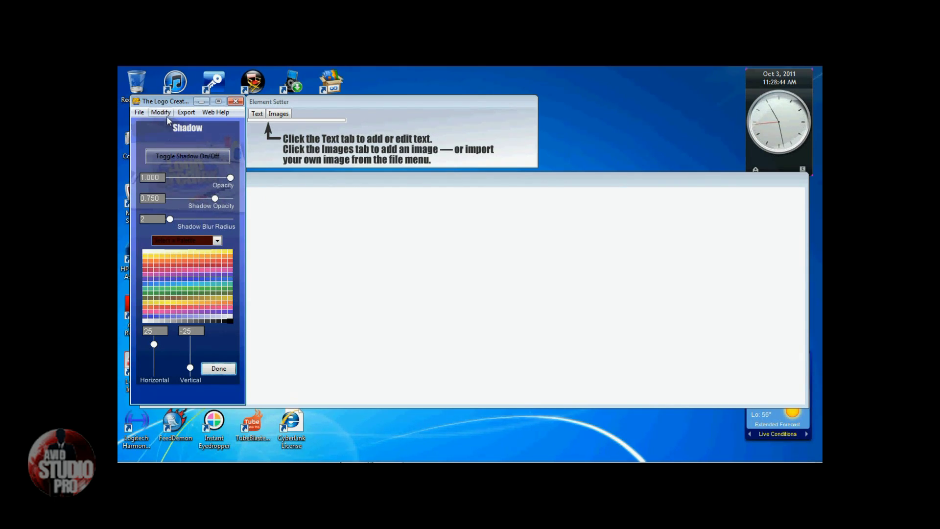
click(141, 113)
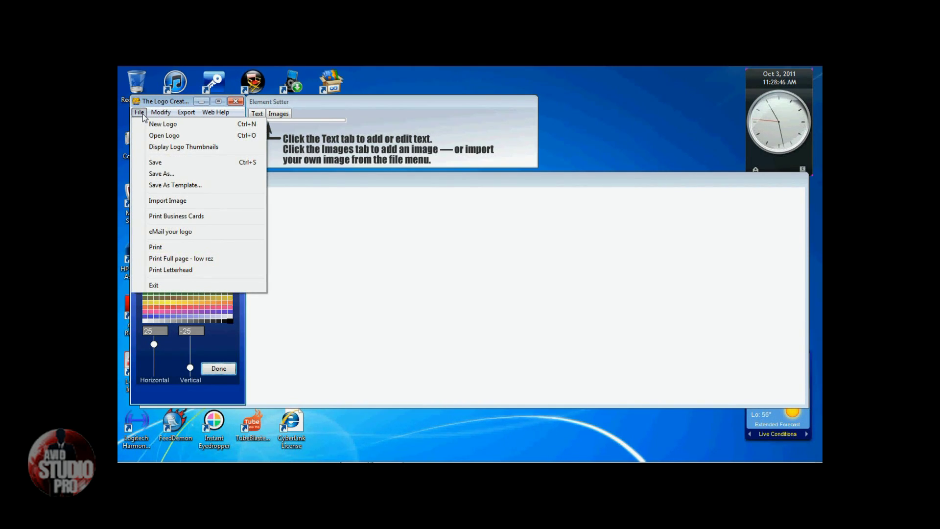
click(162, 103)
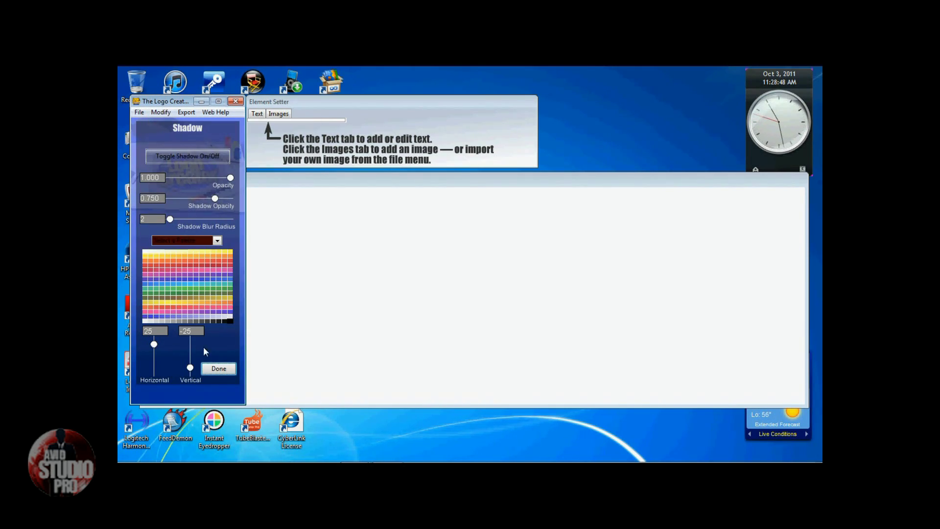
click(223, 369)
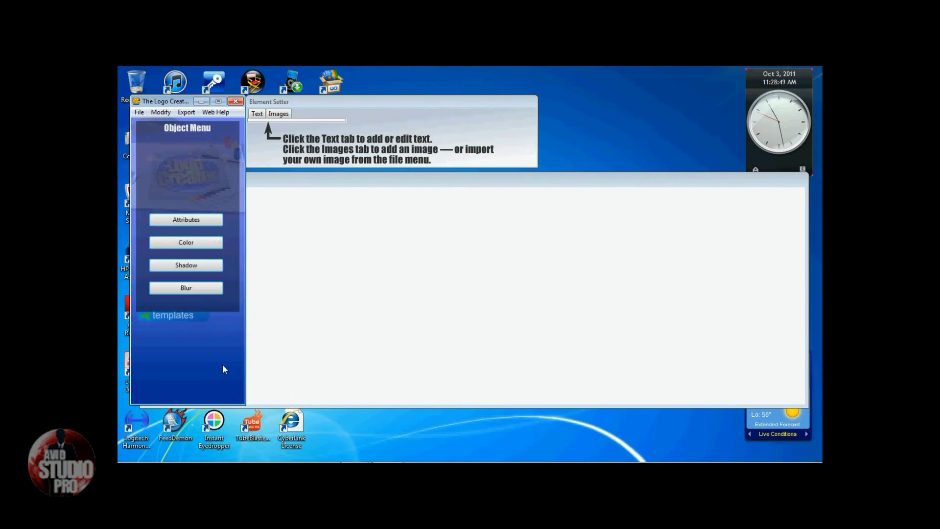
click(186, 112)
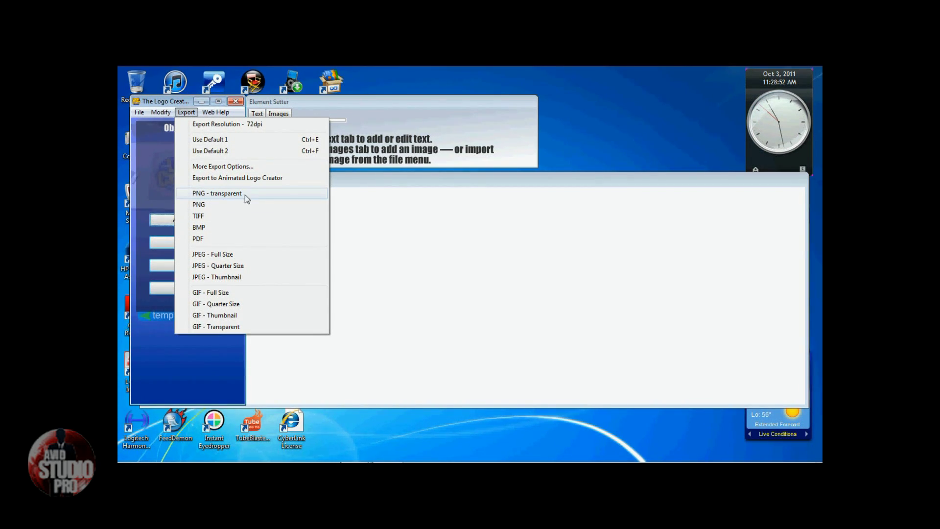
- Export the logo in PNG - transparent format at 72dpi and name the file
click(254, 205)
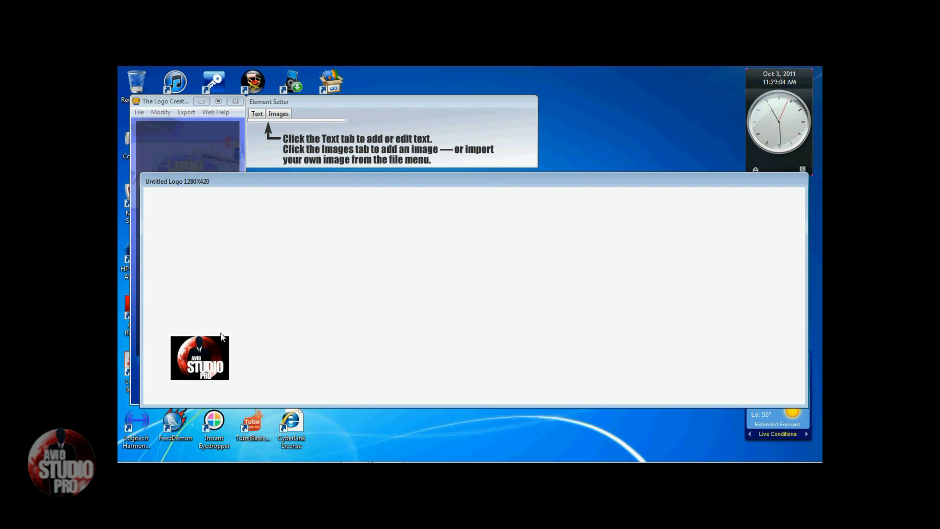
click(174, 106)
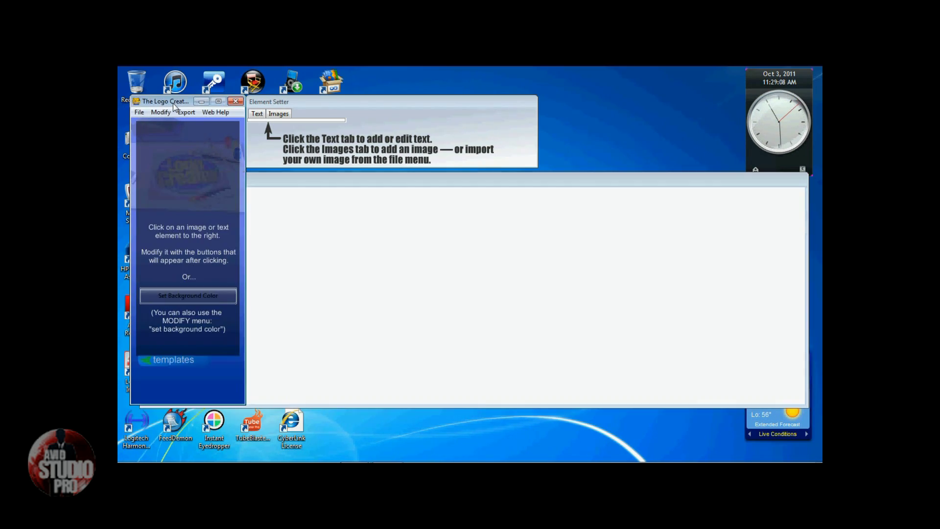
click(187, 113)
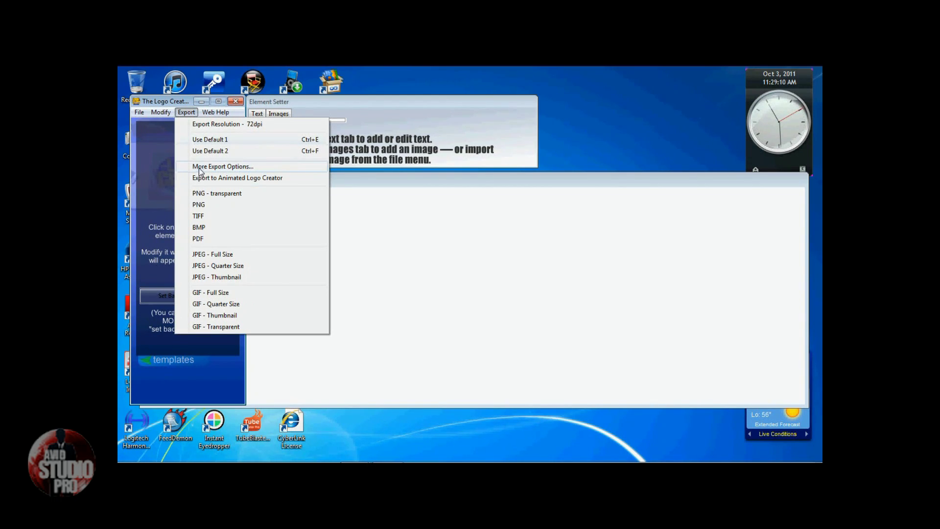
click(205, 194)
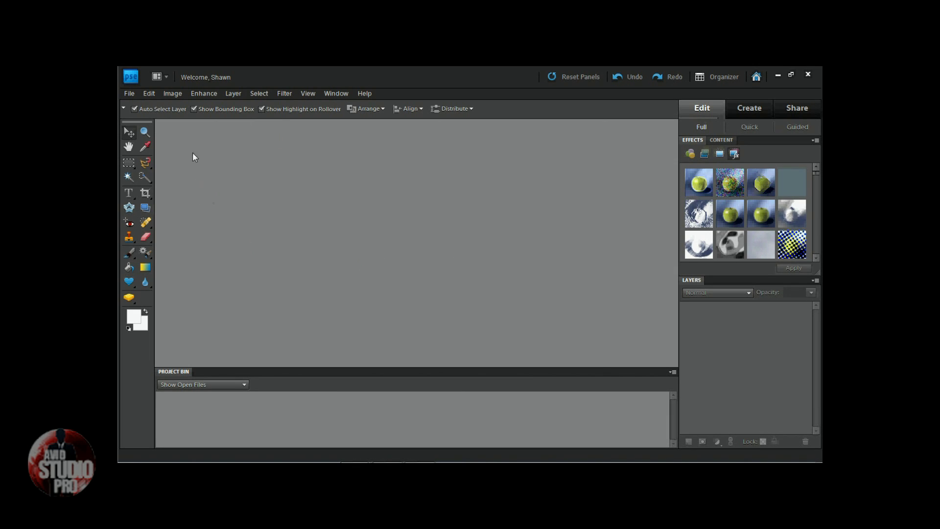
- Open AvidStudioPro_Avid_Page from Libraries > Pictures > AvidStudioPro Logos
click(130, 94)
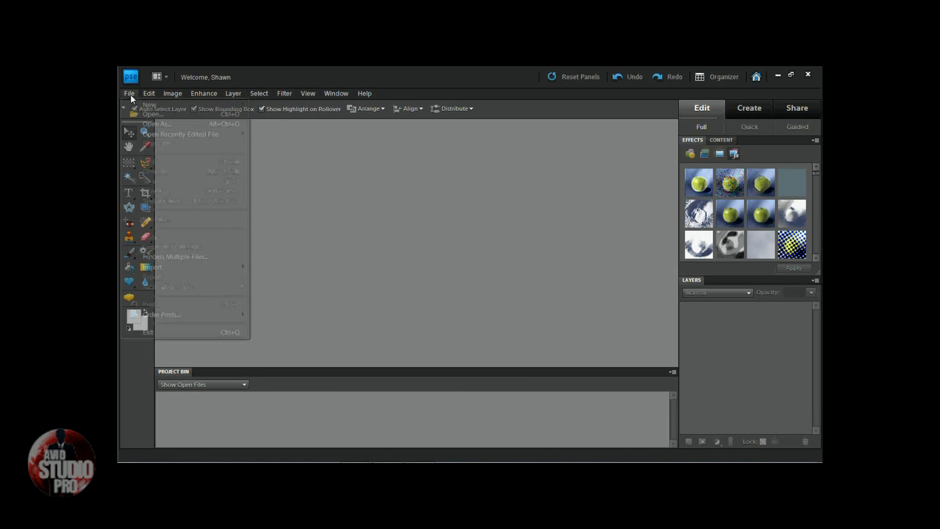
click(151, 114)
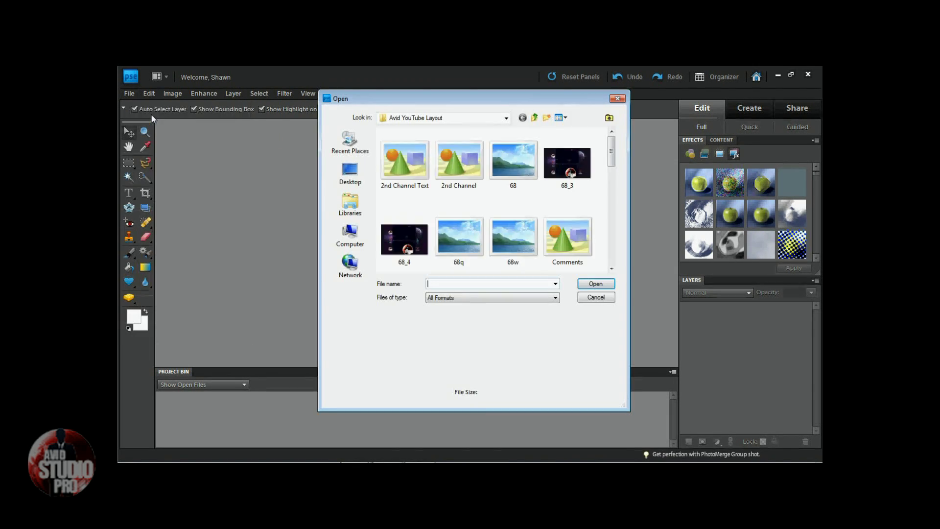
click(348, 205)
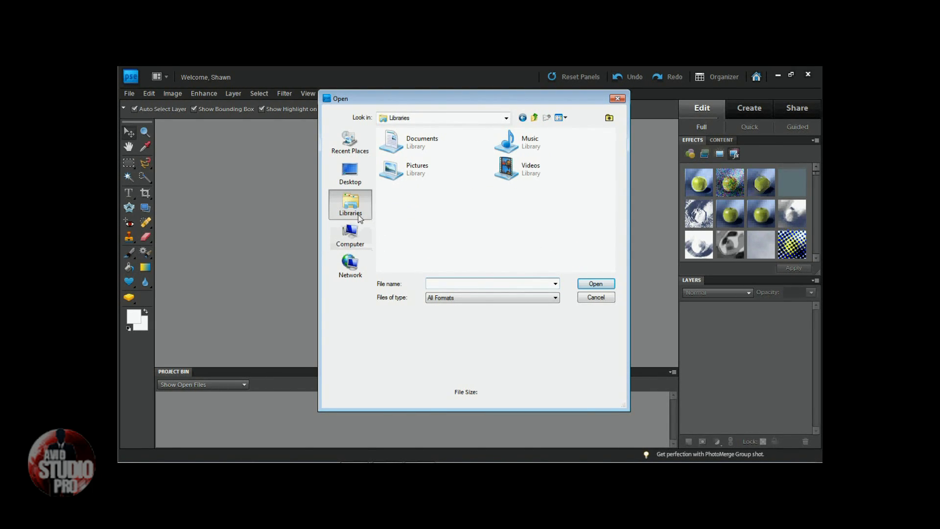
double_click(411, 178)
double_click(405, 244)
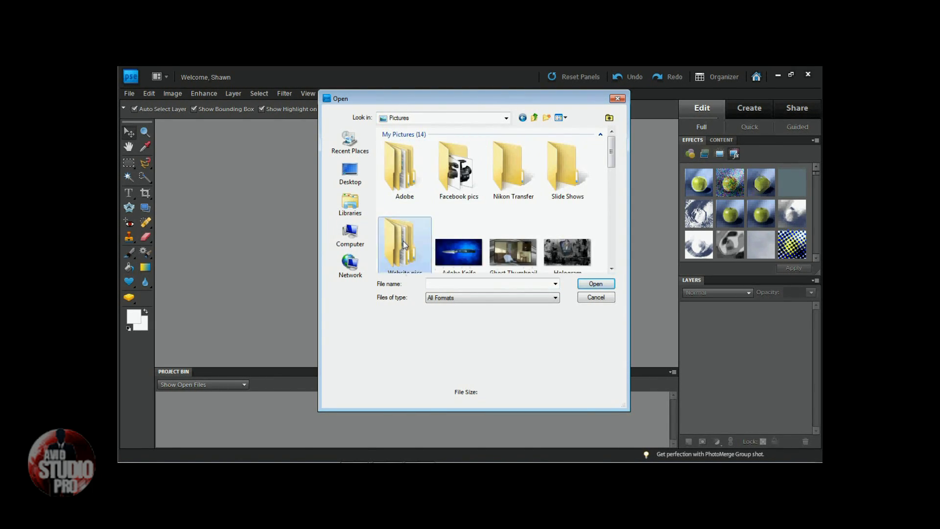
double_click(447, 158)
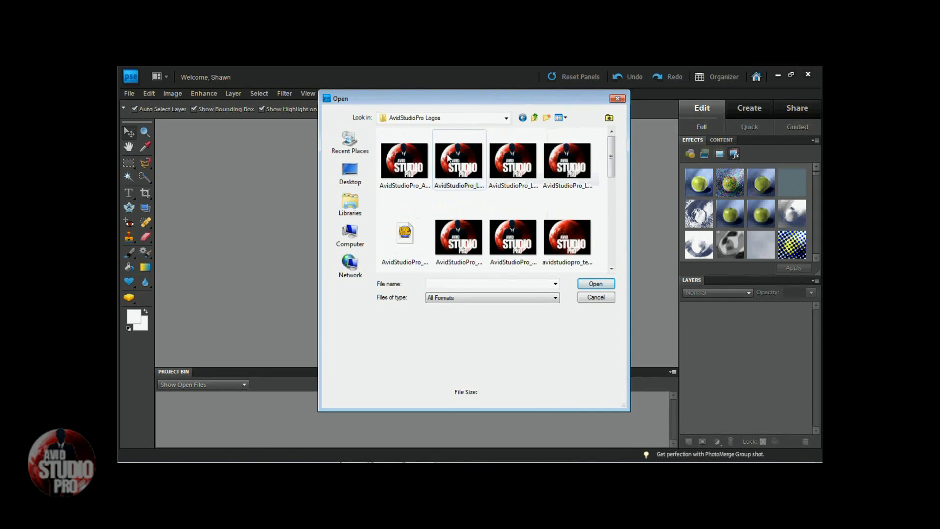
click(404, 162)
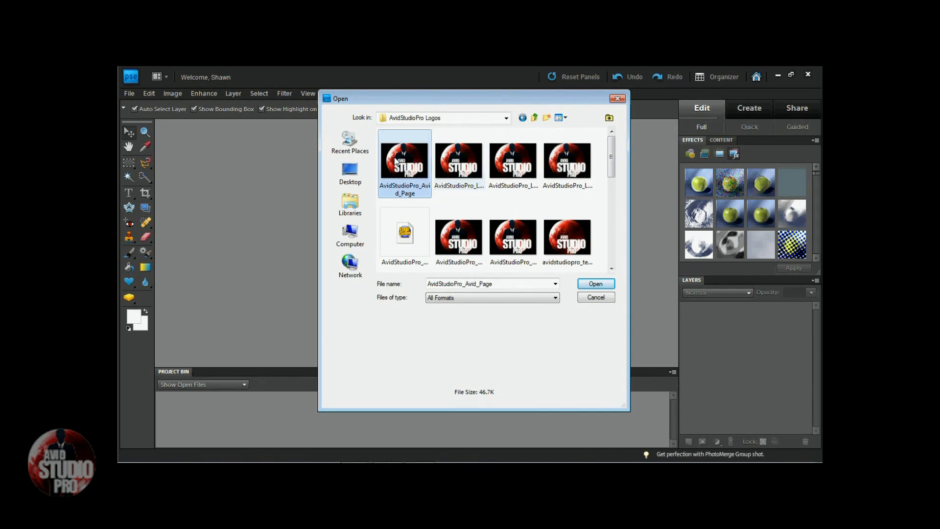
click(593, 285)
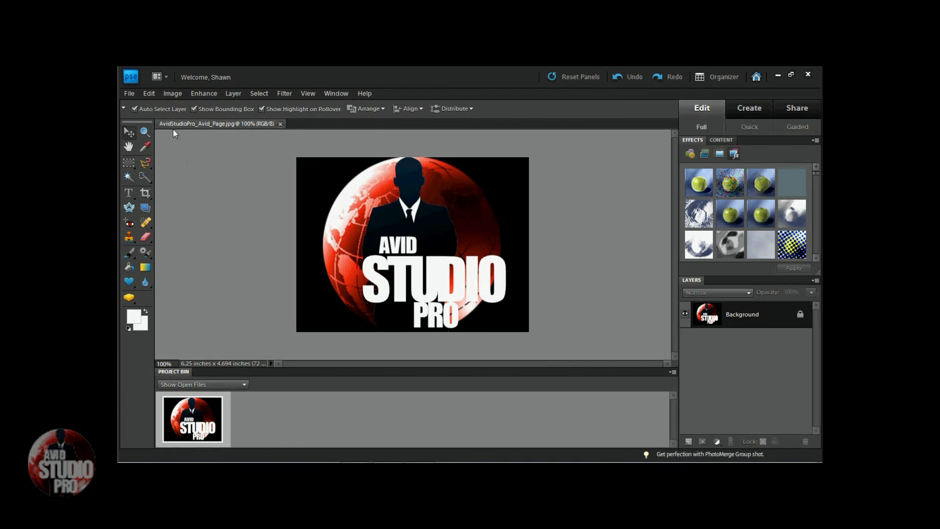
- Start Magic Extractor and mark the head, PRO, STUDIO's O and globe as foreground
click(173, 94)
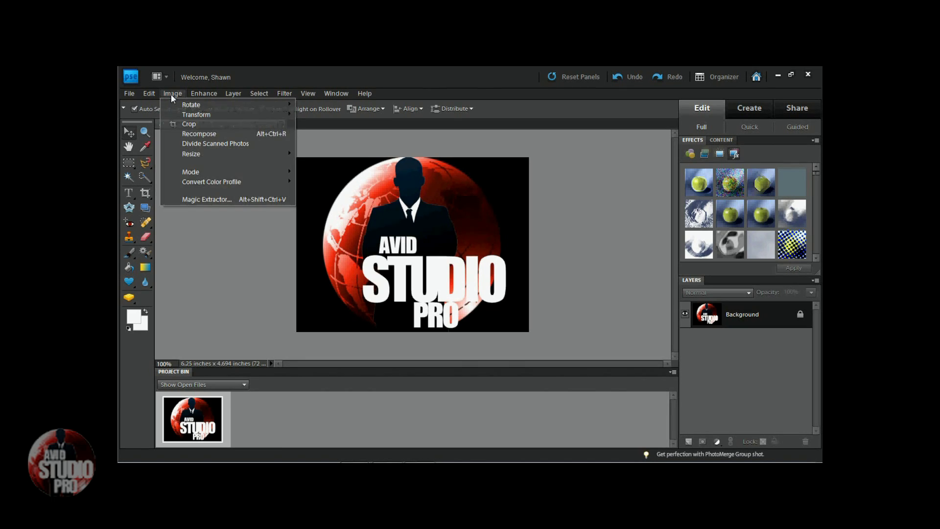
click(195, 201)
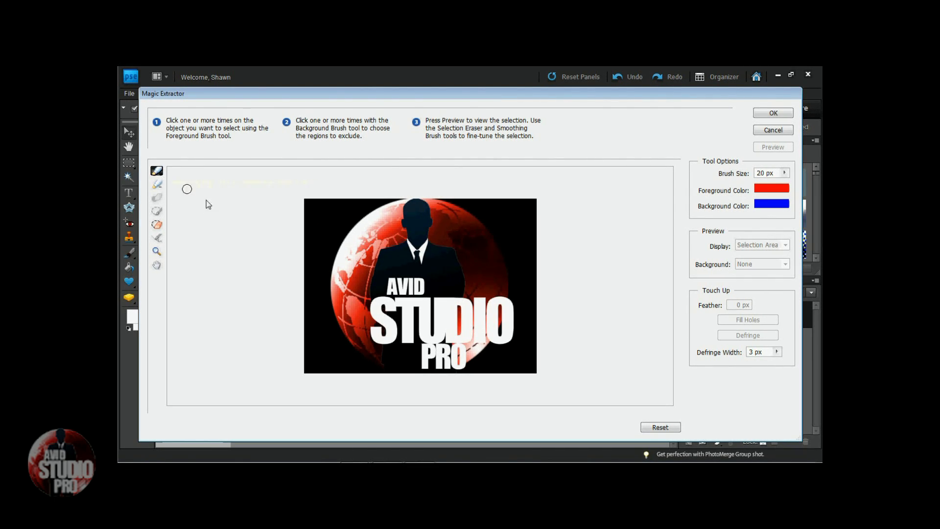
click(413, 208)
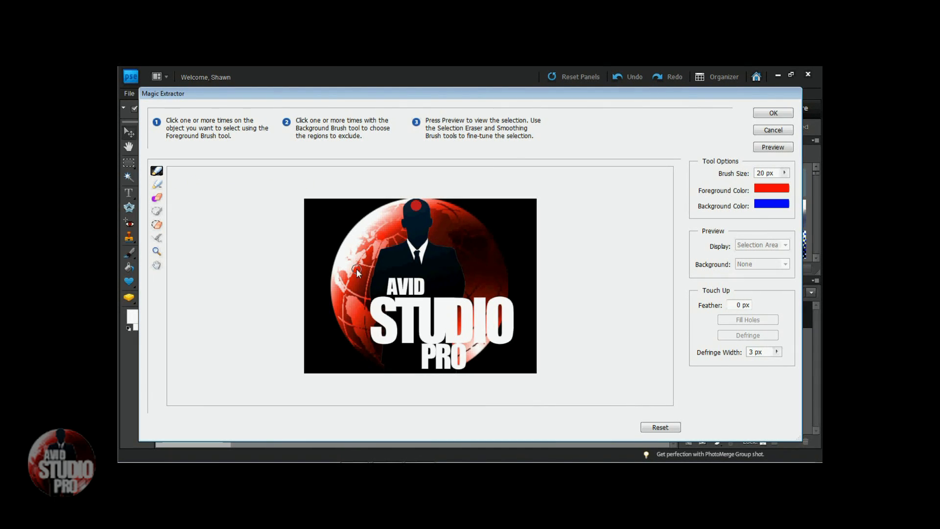
click(440, 353)
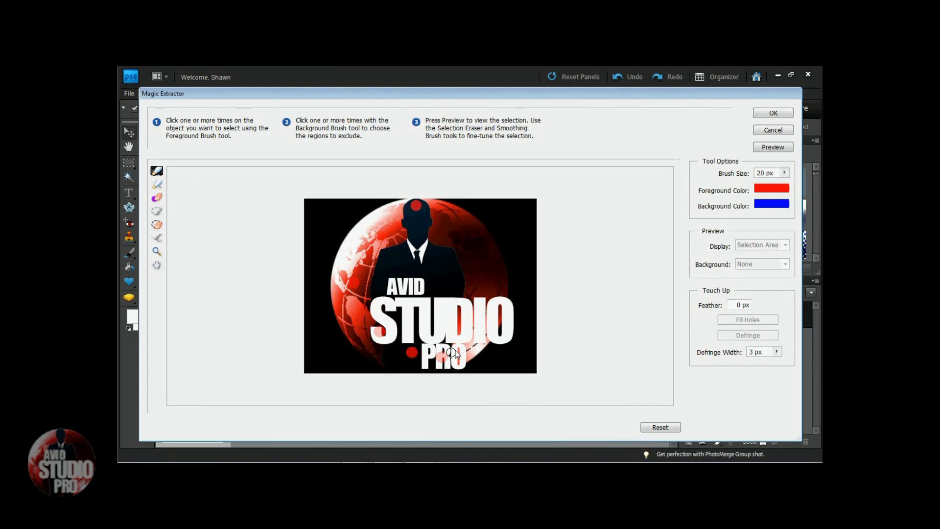
click(484, 335)
click(498, 307)
click(490, 261)
click(460, 224)
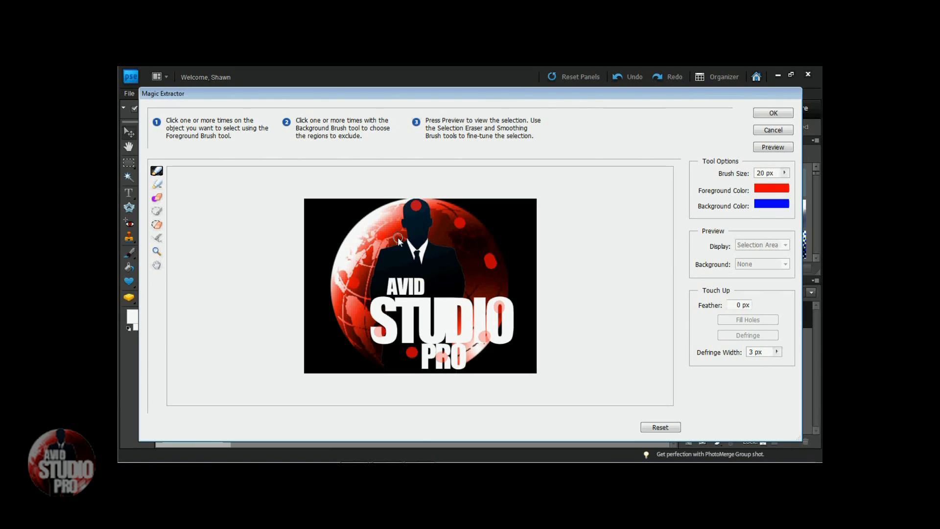
- Add foreground marks on AVID's A, STUDIO, PRO's P and the globe's left side
click(387, 277)
click(417, 334)
click(429, 362)
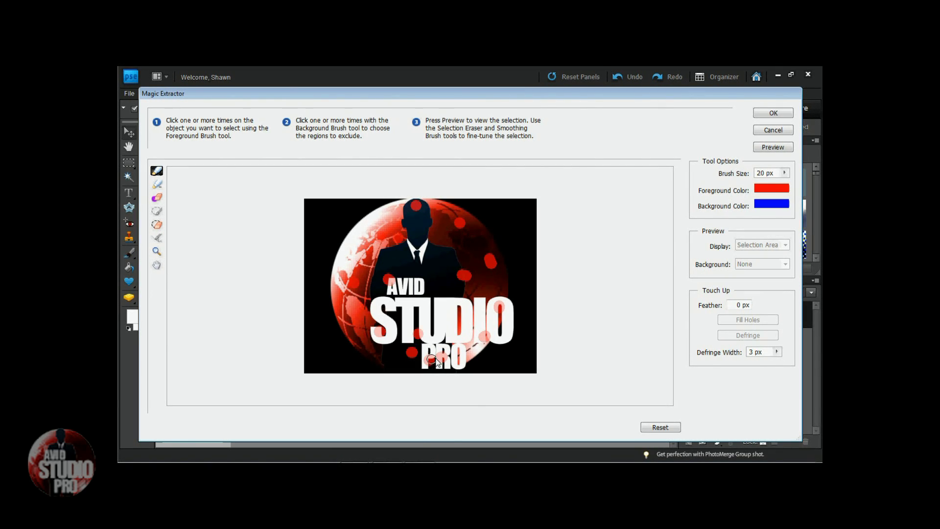
click(491, 333)
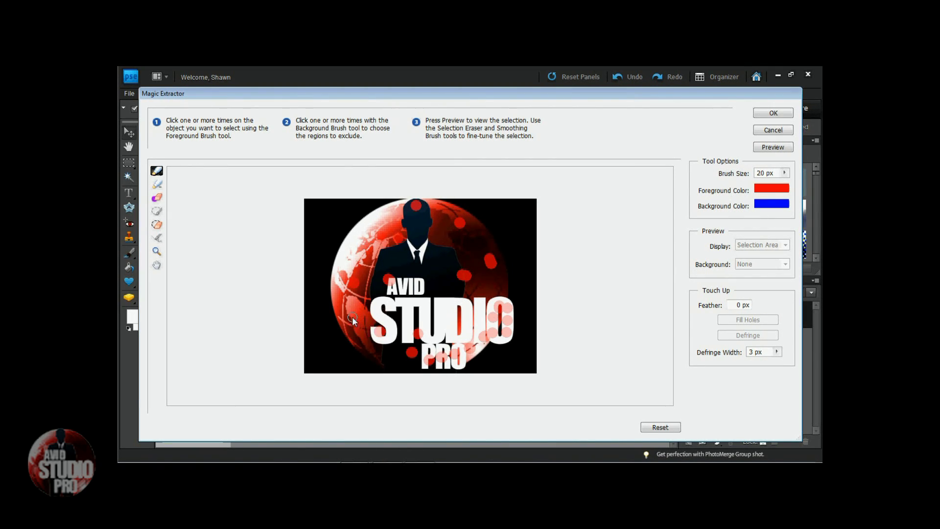
click(374, 220)
click(354, 242)
click(342, 266)
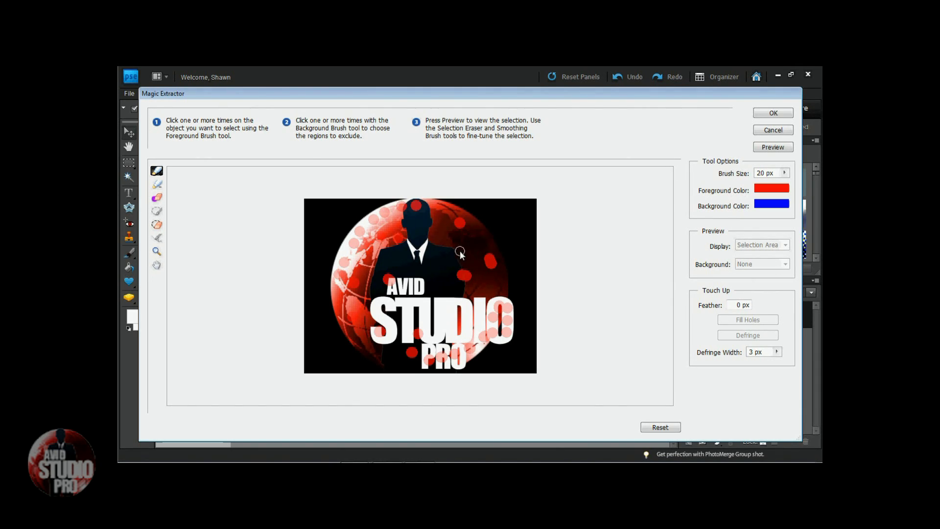
- Mark the black areas around the globe and near PRO with the Background Brush
click(157, 184)
click(322, 218)
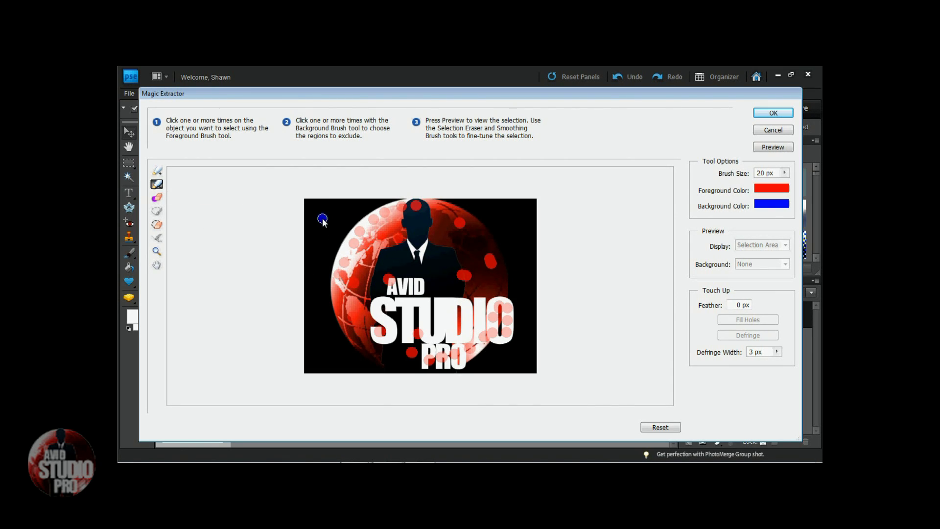
click(320, 311)
click(326, 346)
click(509, 360)
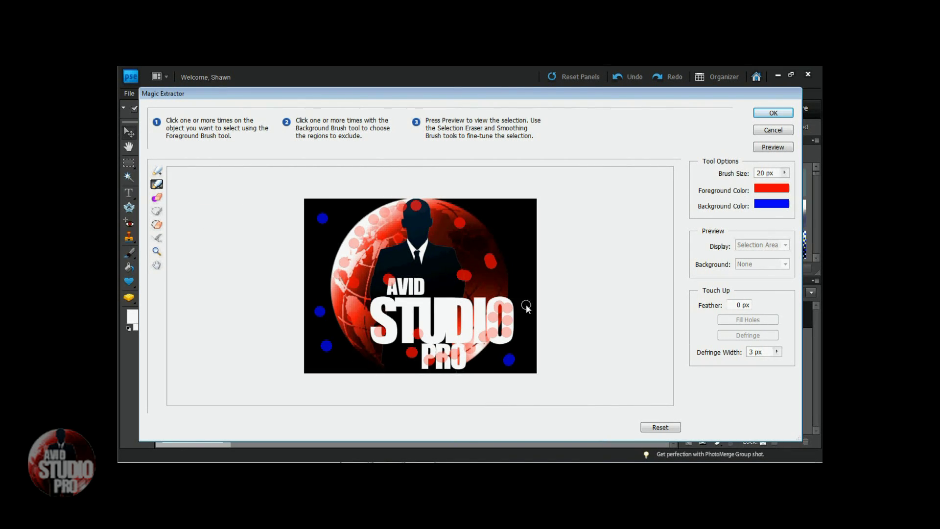
click(527, 301)
click(529, 244)
click(504, 211)
click(342, 208)
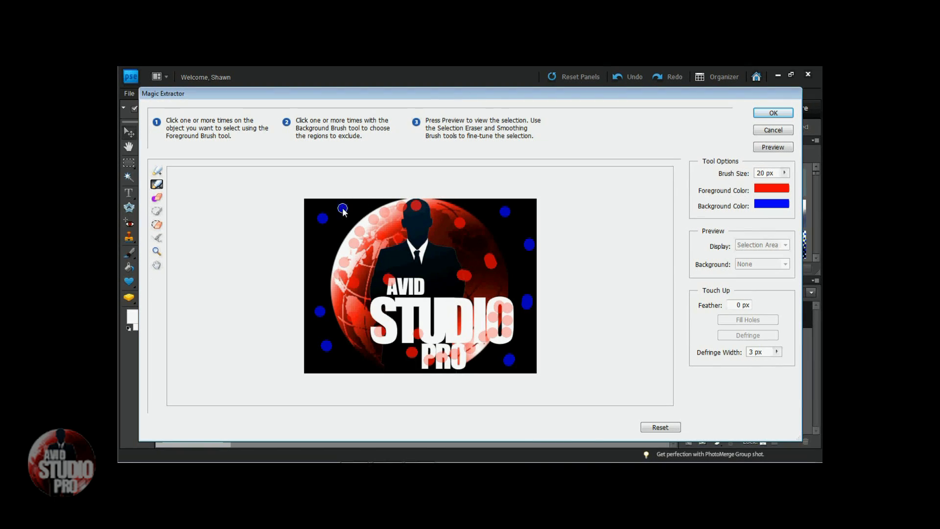
click(316, 263)
click(484, 368)
- Preview the extraction, refresh it, and accept with OK
click(773, 148)
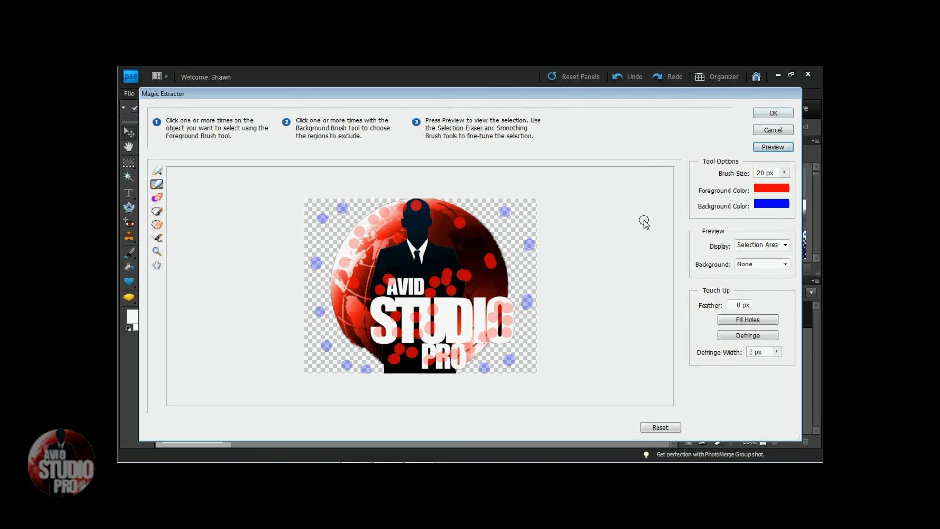
click(156, 171)
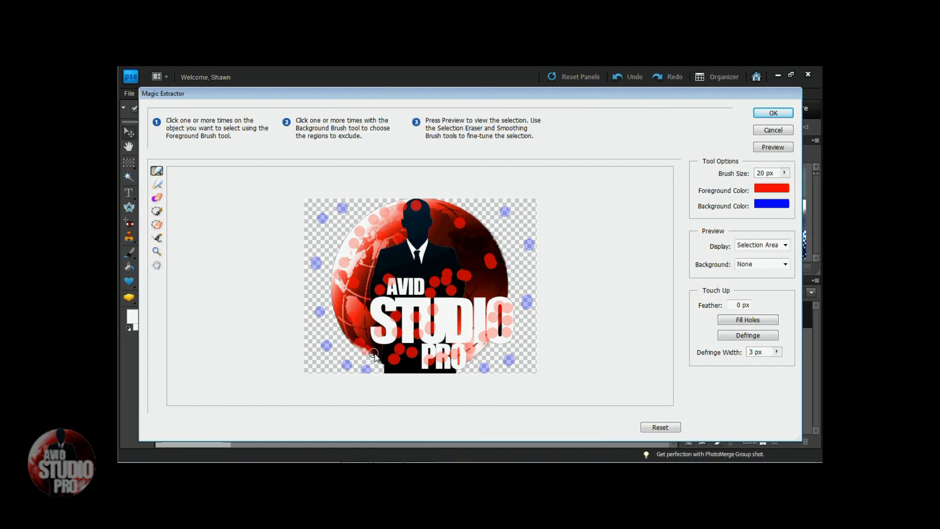
click(766, 148)
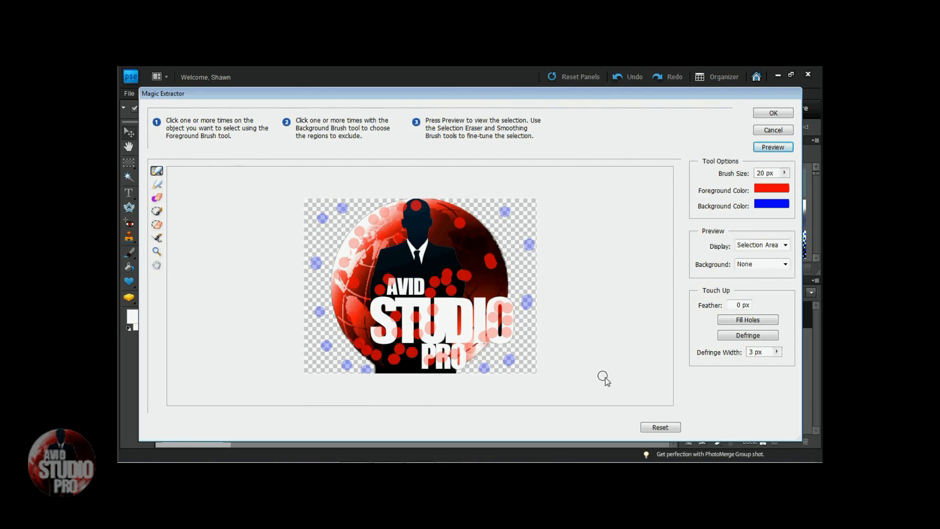
click(773, 113)
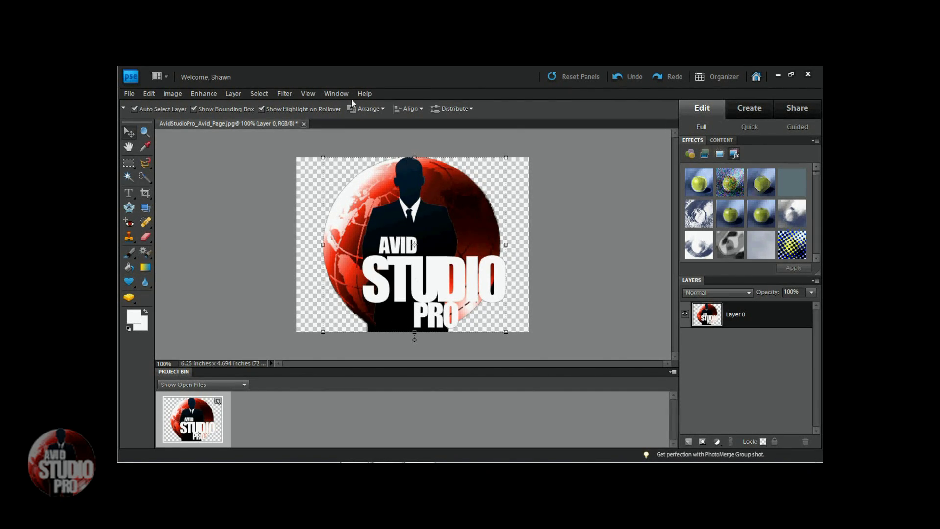
- Save the image as PNG named Watermark4, keeping the default interlace option
click(129, 94)
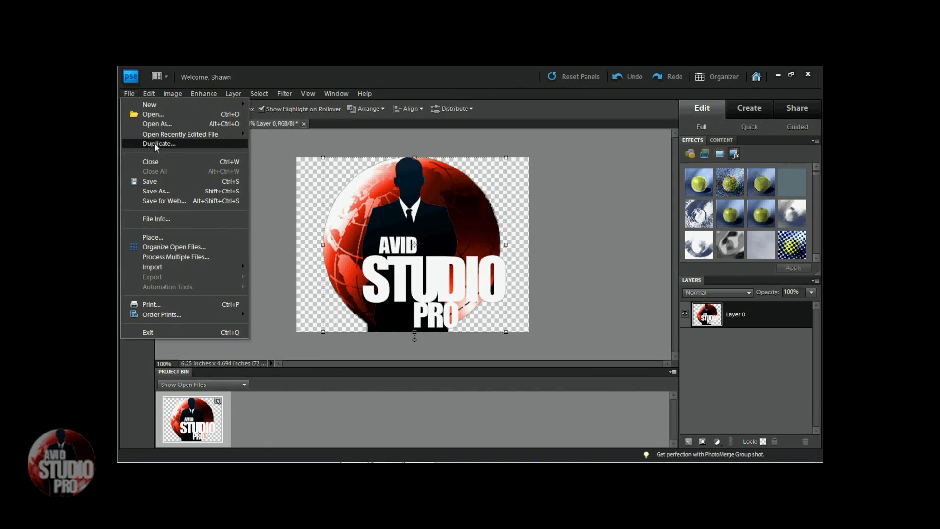
click(150, 192)
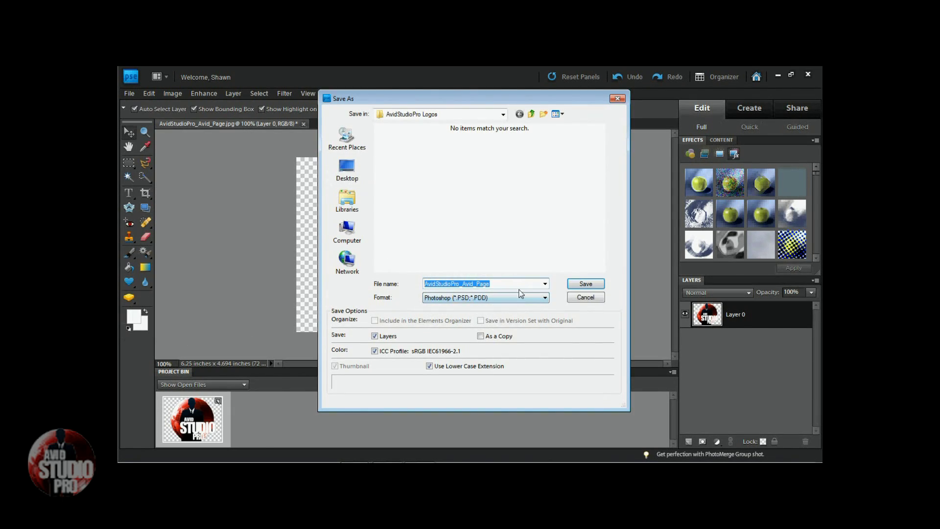
click(544, 298)
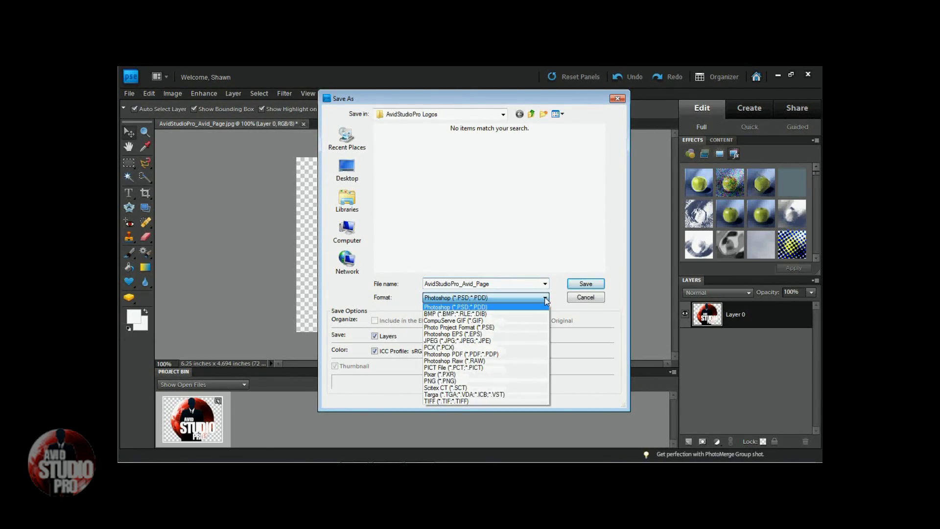
click(455, 382)
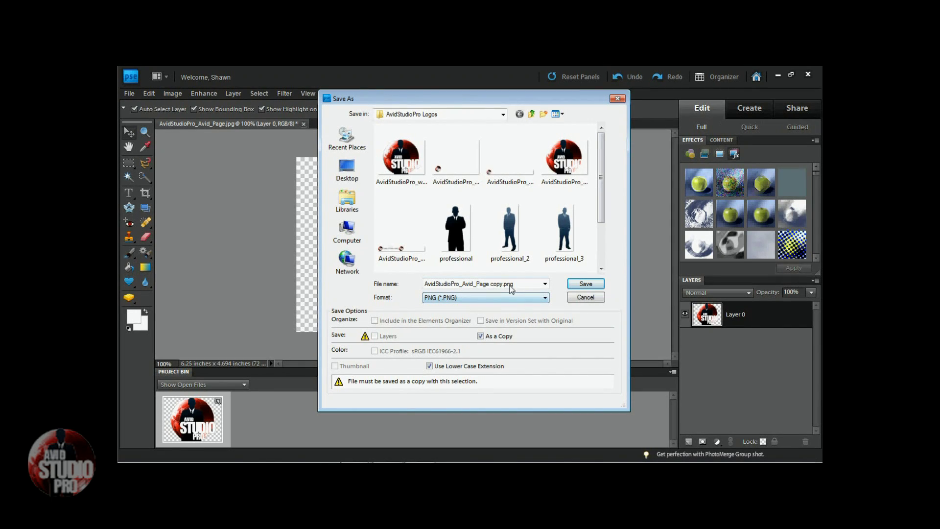
click(517, 288)
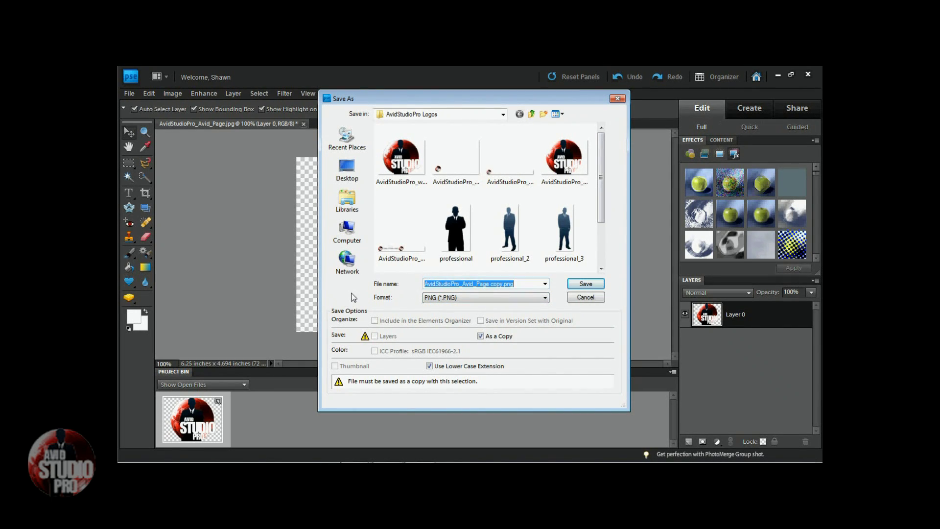
text(Watermark)
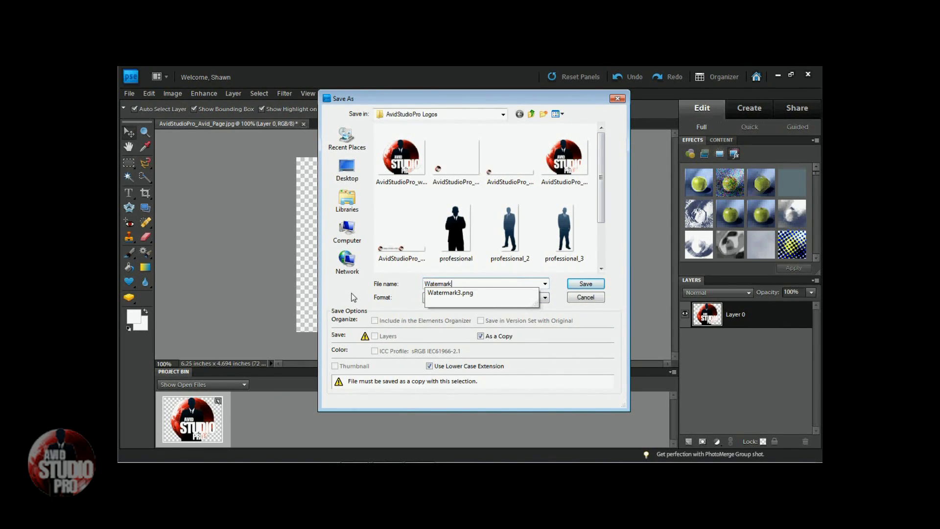
text(4)
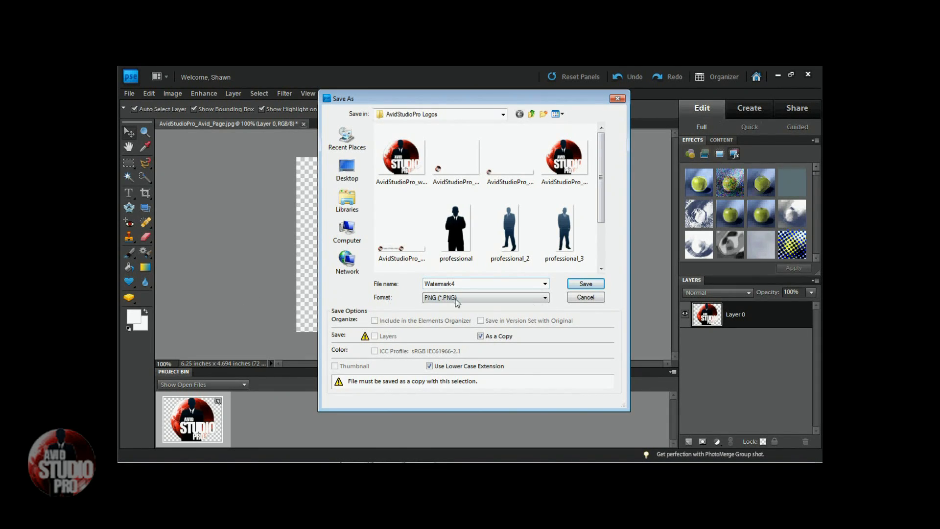
click(586, 286)
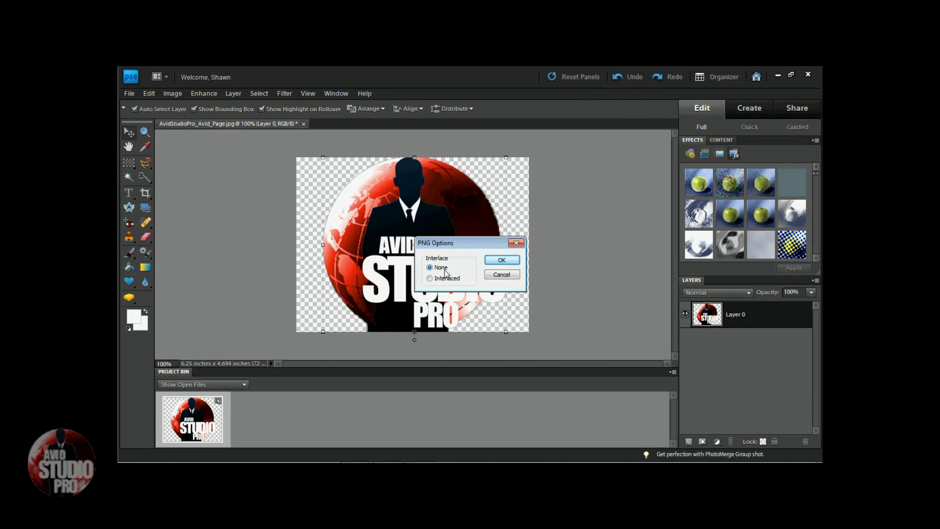
click(503, 260)
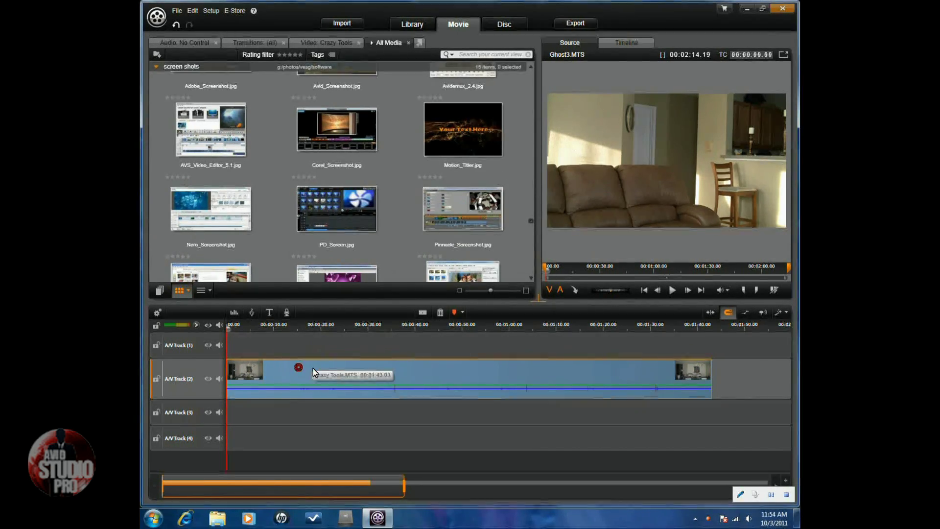
- Switch the Avid Studio player to preview the Timeline
click(389, 371)
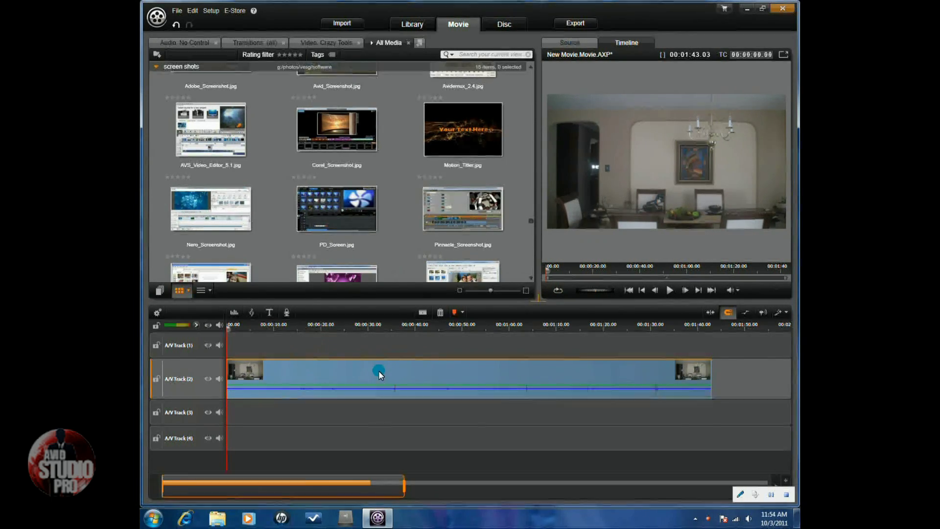
mouse_move(379, 372)
mouse_down()
mouse_move(307, 374)
mouse_move(347, 374)
mouse_up()
click(273, 45)
click(420, 104)
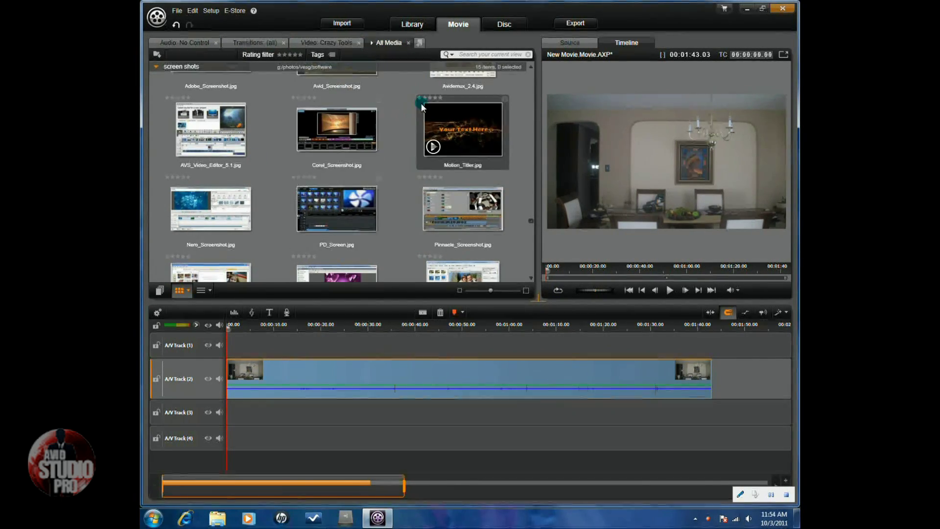
- Browse the library to Photos > AvidStudioPro (g:) > AvidStudioPro Logos
click(371, 42)
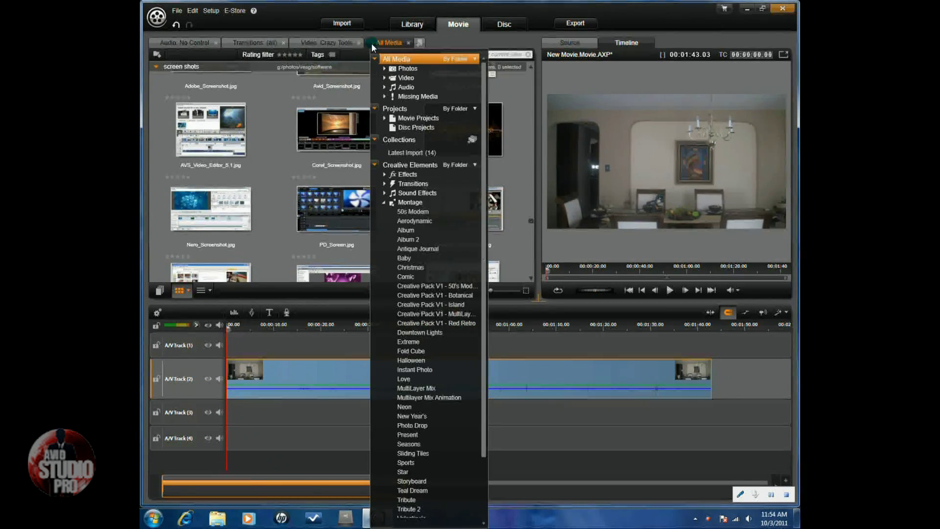
click(385, 69)
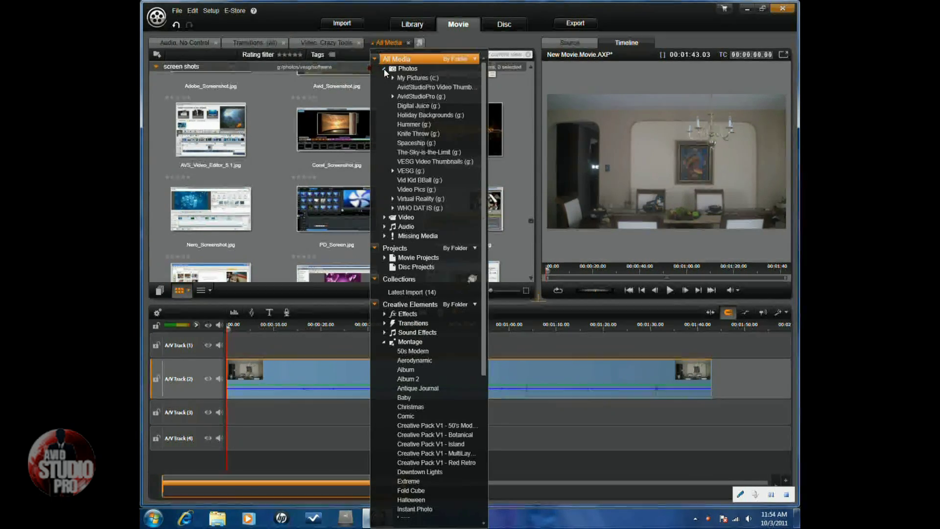
click(392, 97)
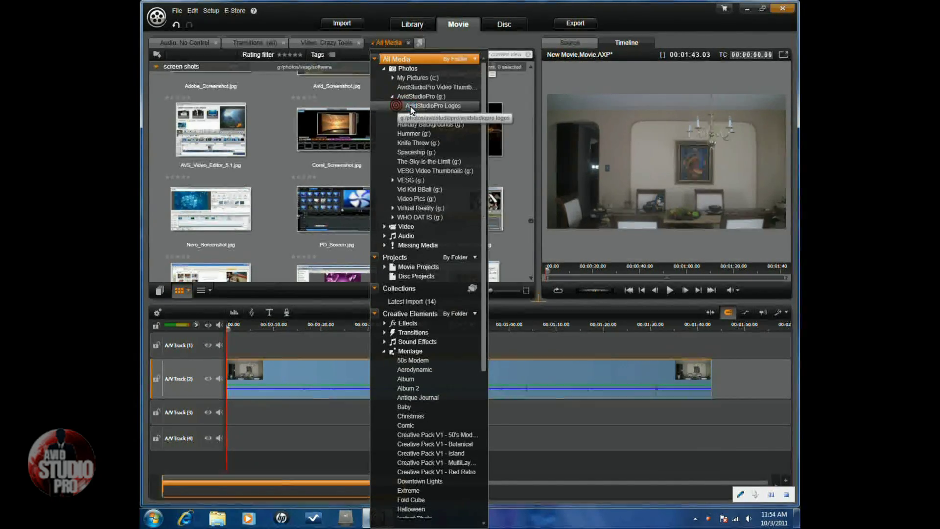
click(413, 106)
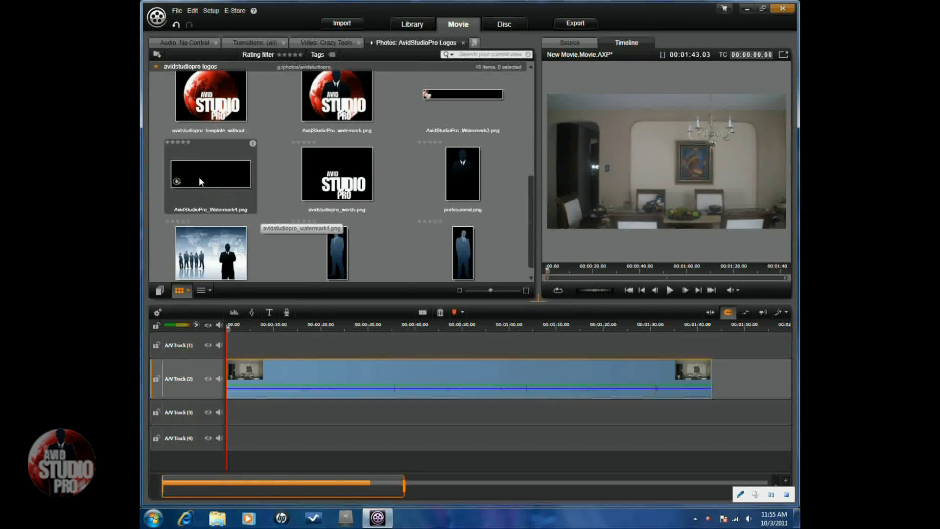
- Place AvidStudioPro_Watermark4.png on A/V Track 1 and stretch it to the video's length
drag(199, 177, 234, 342)
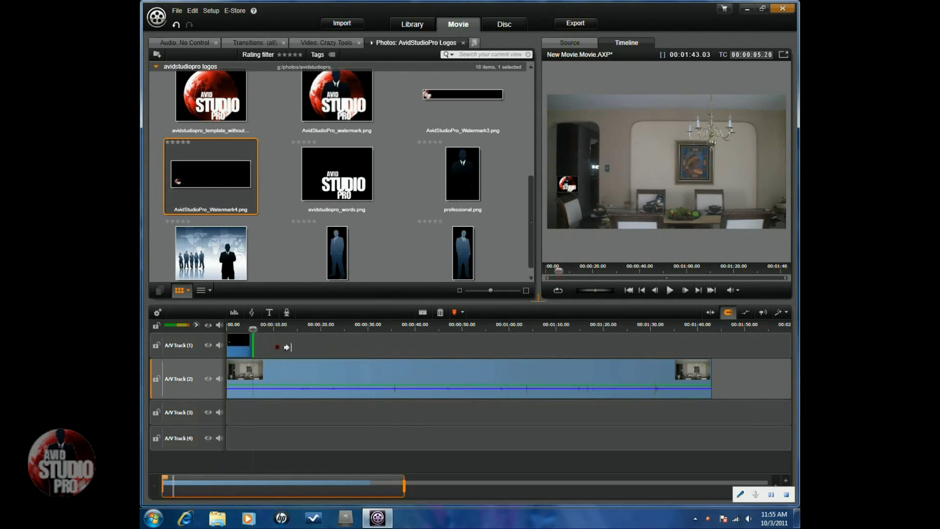
drag(234, 344, 712, 344)
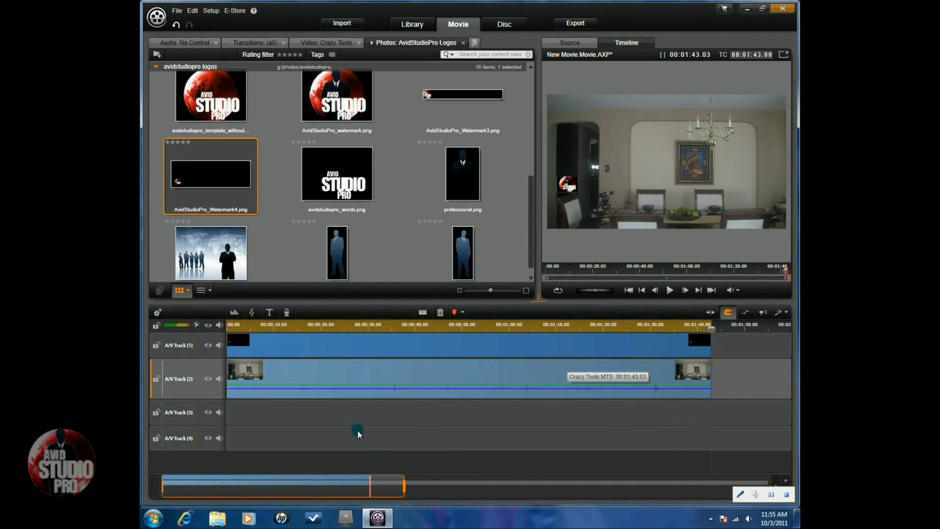
mouse_move(291, 480)
mouse_down()
mouse_move(585, 475)
mouse_move(273, 481)
mouse_up()
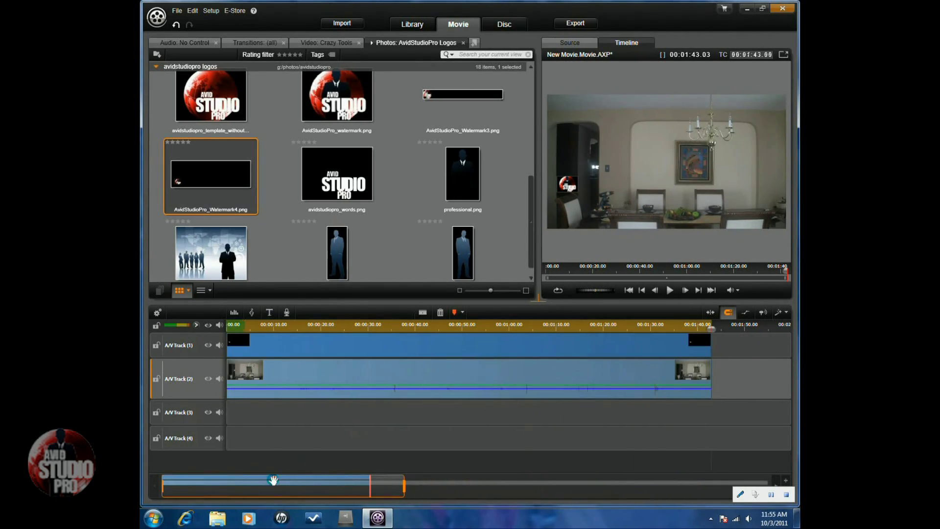
- Check the watermark clip's duration setting, closing it without changes
right_click(344, 347)
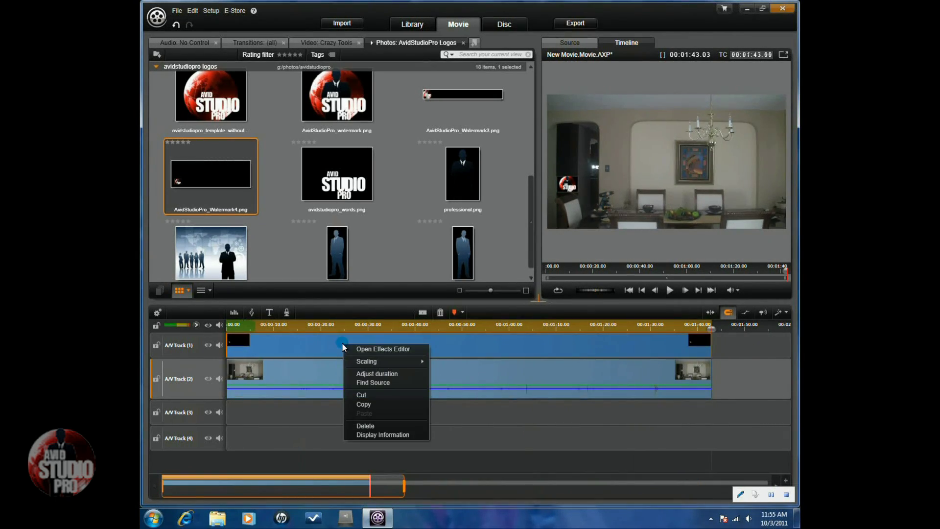
click(371, 373)
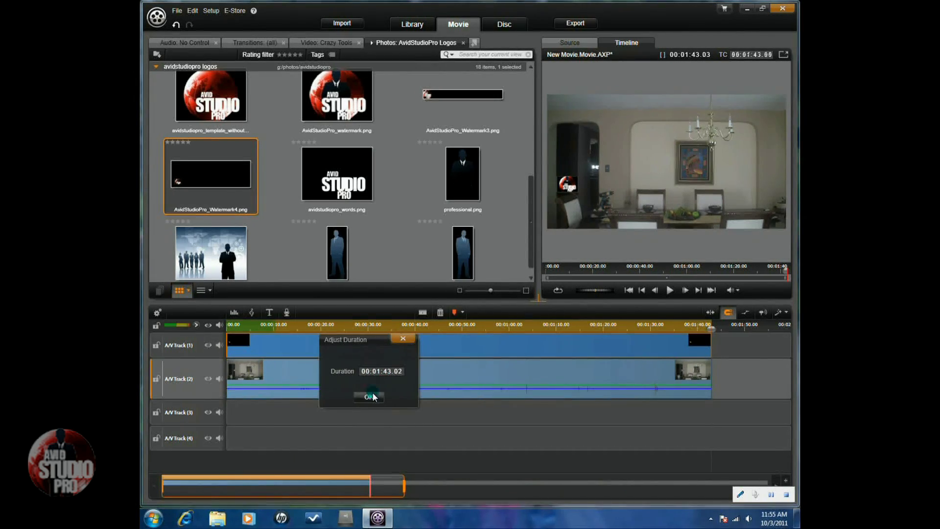
click(403, 338)
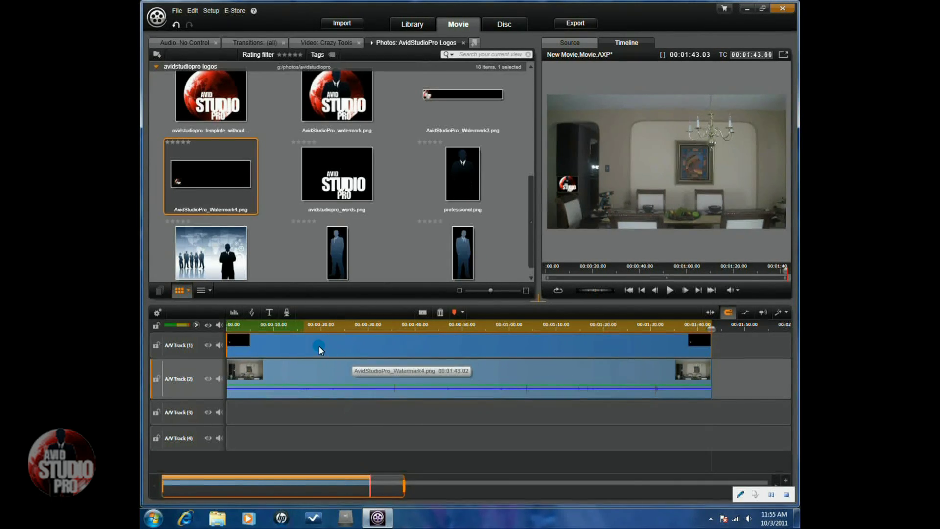
- Shift the Watermark4 framing up in Pan and Zoom so the logo sits lower-left (Vertical -28.727)
right_click(299, 344)
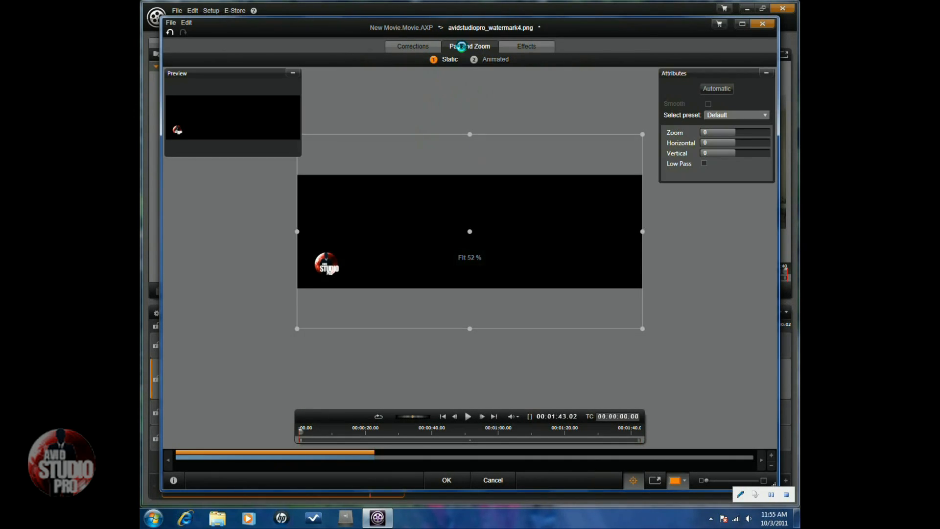
drag(480, 153, 481, 132)
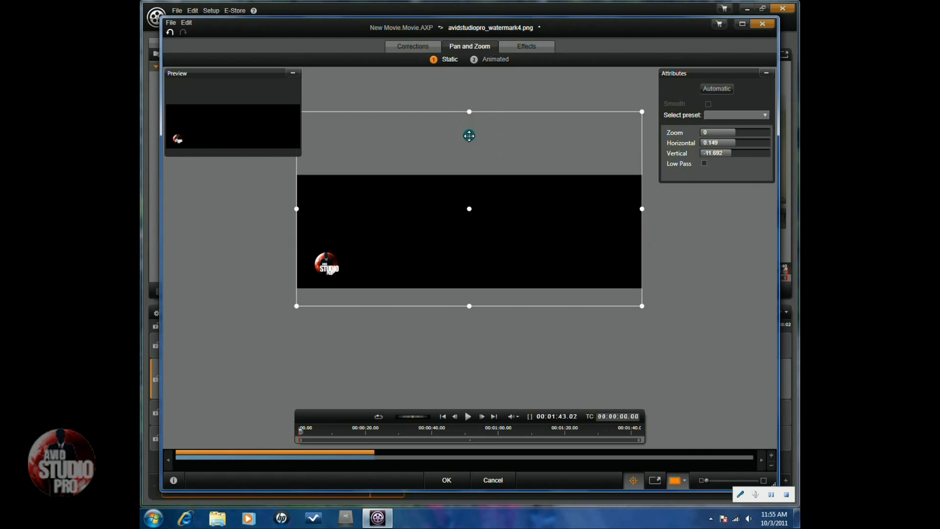
drag(470, 142, 472, 125)
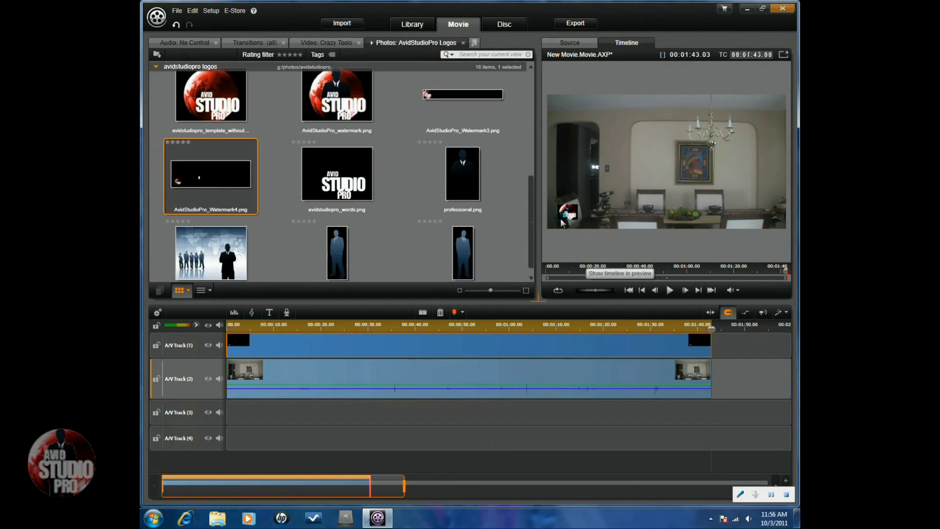
right_click(318, 349)
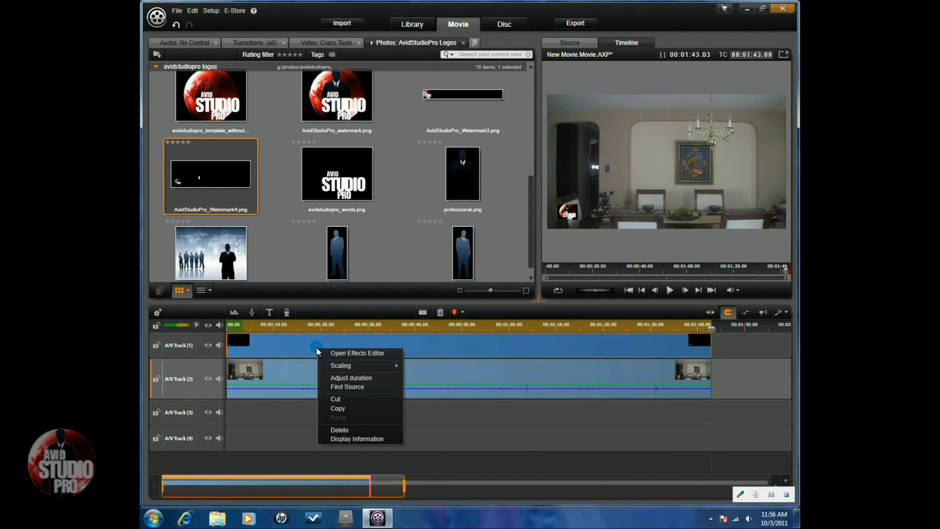
- Apply StudioChromaKeyer to the Watermark4 logo with Transparency raised to about 68.85
click(344, 354)
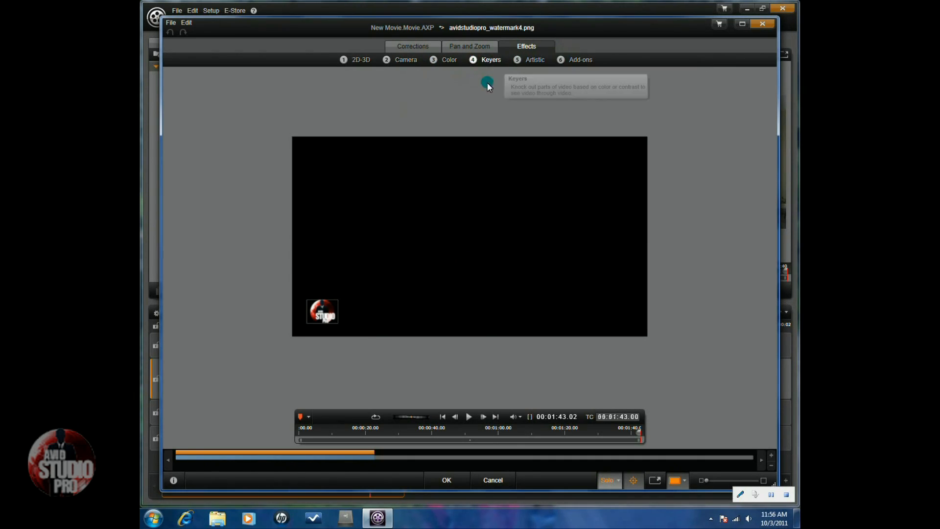
click(487, 60)
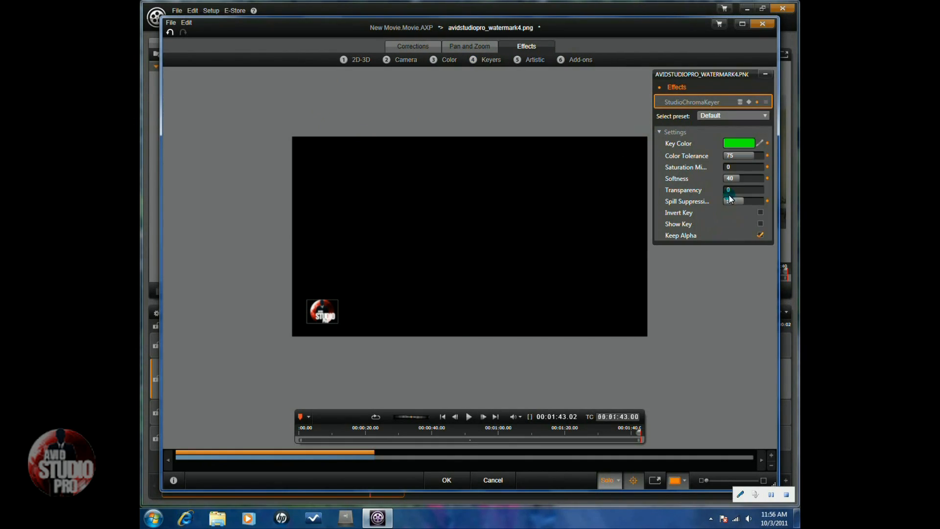
drag(728, 192, 778, 203)
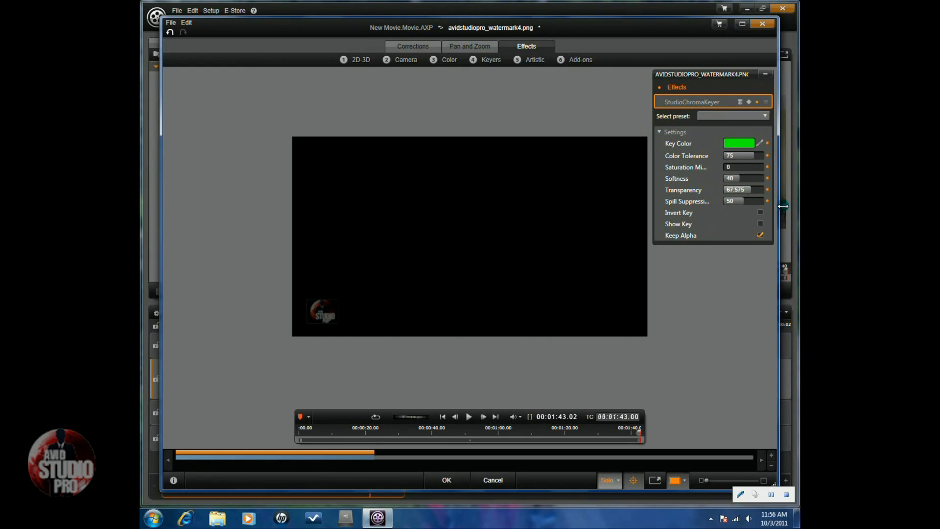
click(455, 479)
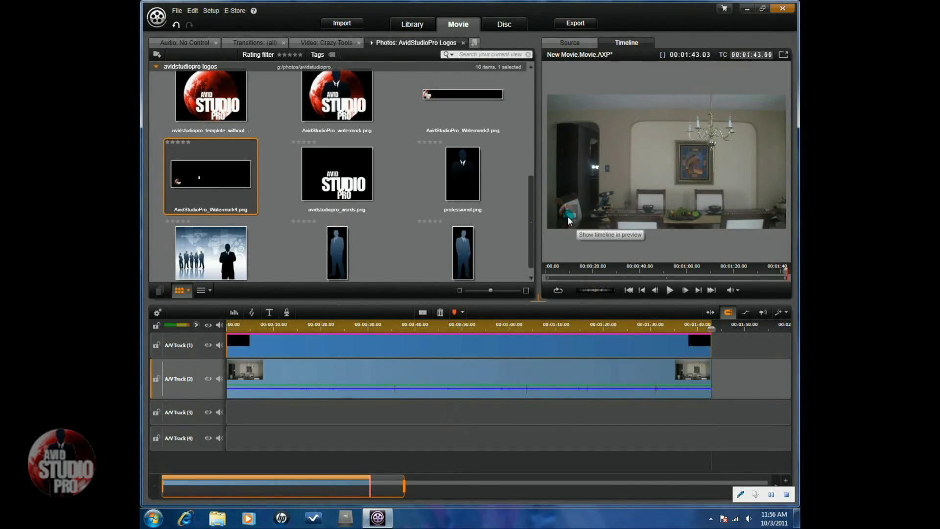
- Delete the Watermark4 clip and lay AvidStudioPro_Watermark3.png across A/V Track 1, stretched to about 1:35
right_click(337, 344)
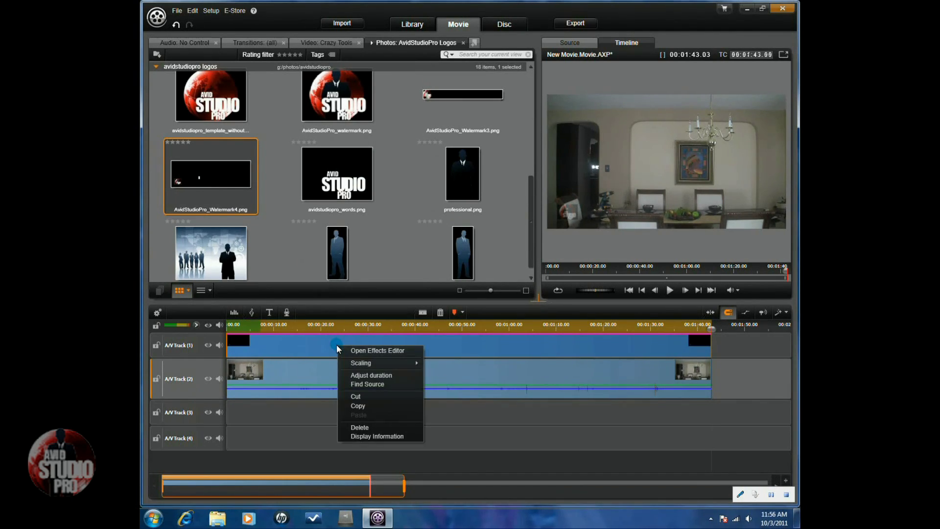
click(355, 427)
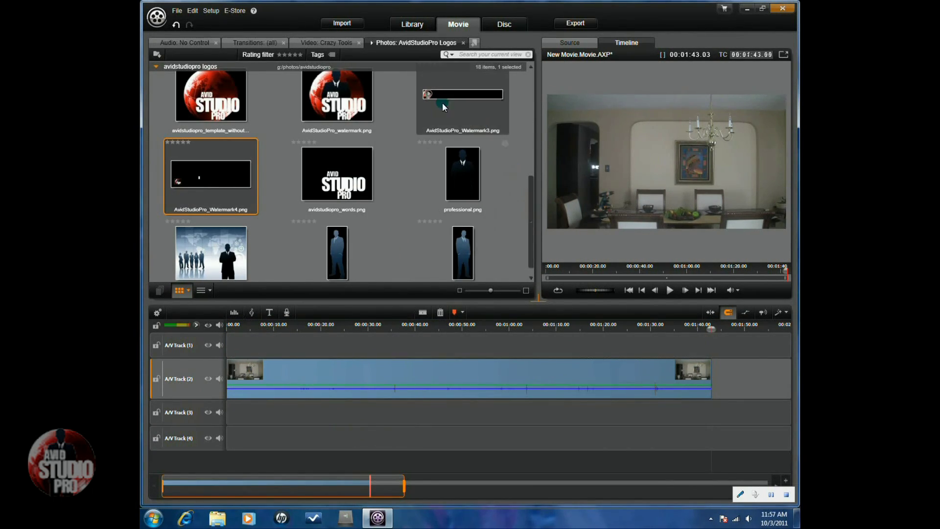
click(442, 131)
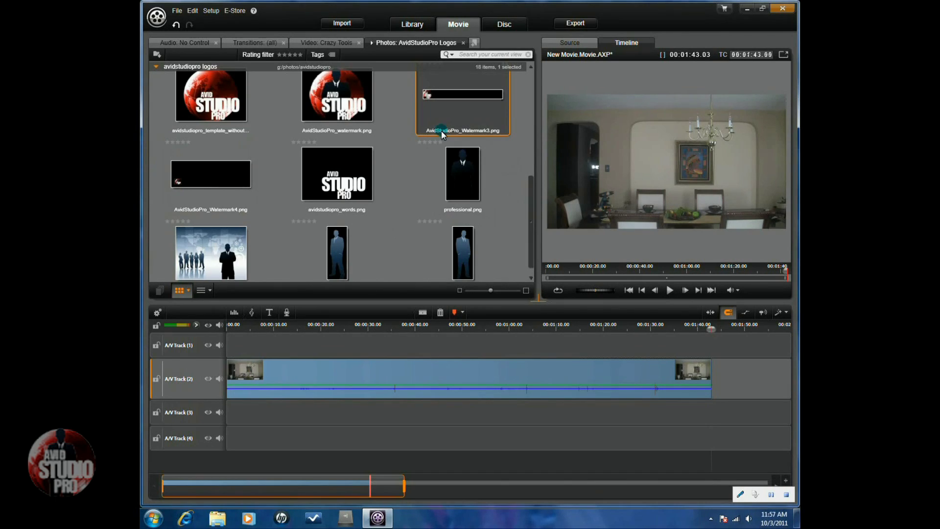
mouse_move(442, 132)
mouse_down()
mouse_move(289, 351)
mouse_move(239, 349)
mouse_up()
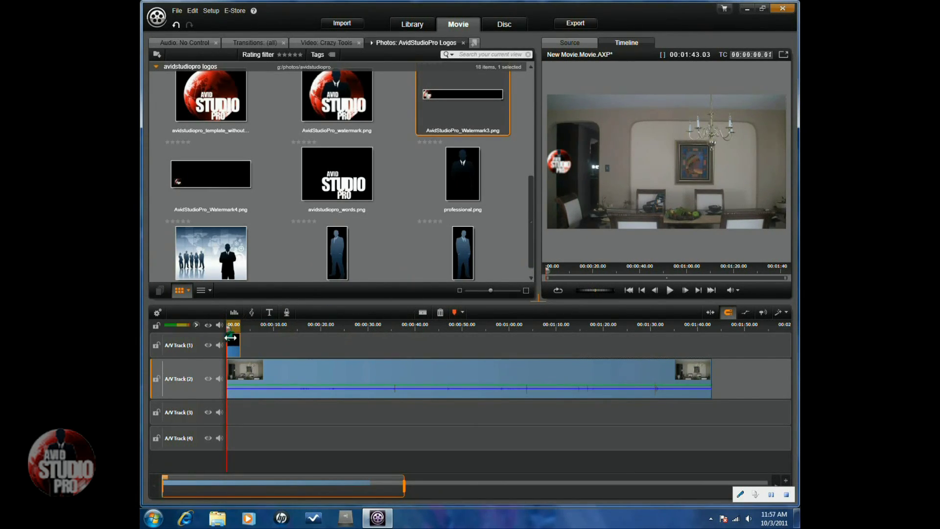
drag(230, 338, 711, 339)
click(321, 347)
- In Pan and Zoom, move the Watermark3 framing upward and adjust its zoom
right_click(321, 347)
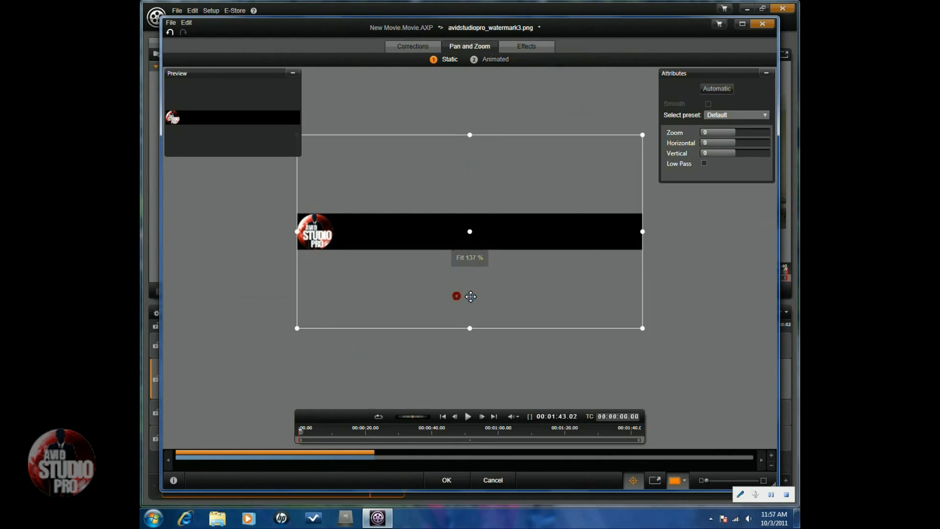
drag(469, 293, 460, 234)
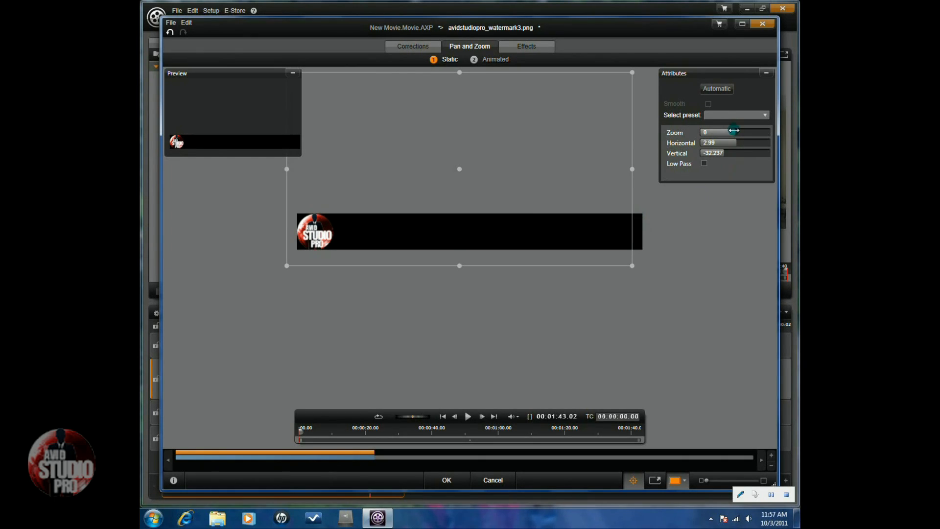
drag(735, 132, 725, 136)
drag(530, 167, 552, 157)
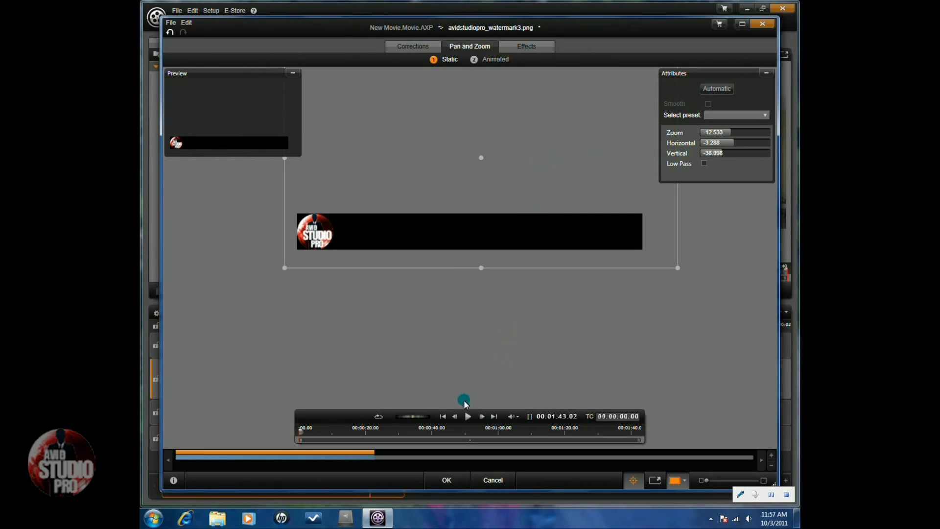
click(446, 479)
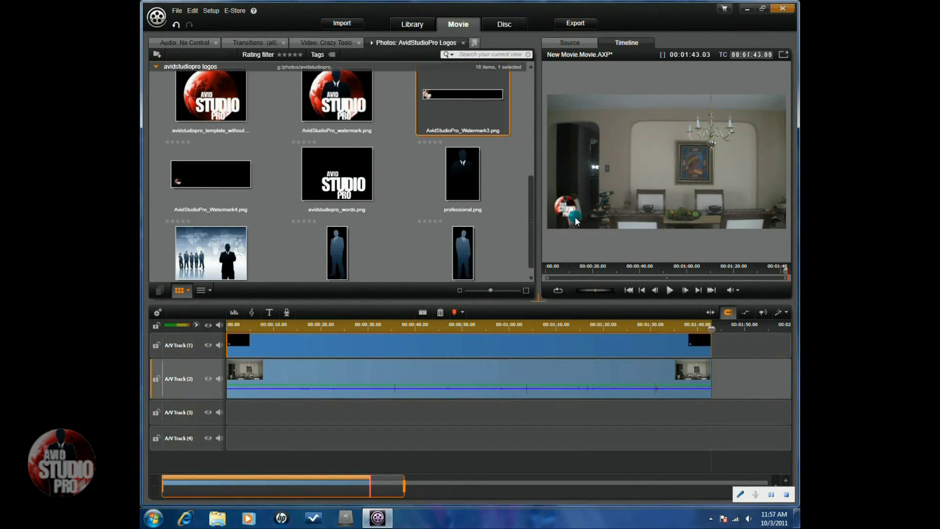
- Rework Pan and Zoom to shrink the logo to about -39.8 zoom in the lower-left corner
right_click(310, 346)
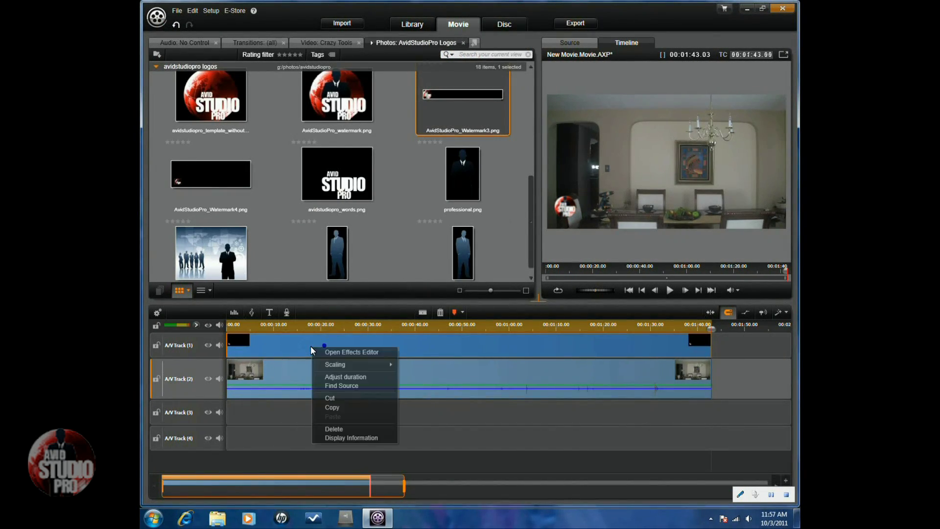
click(338, 352)
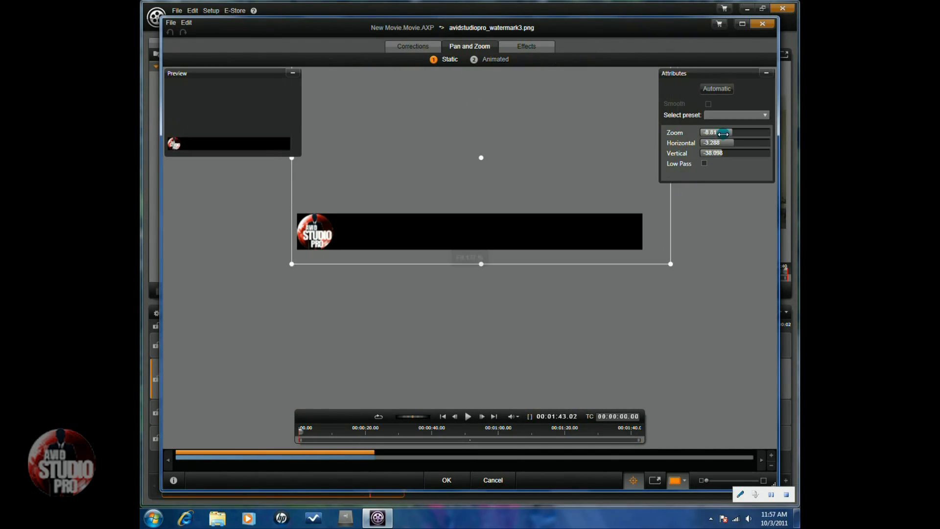
drag(723, 133, 700, 134)
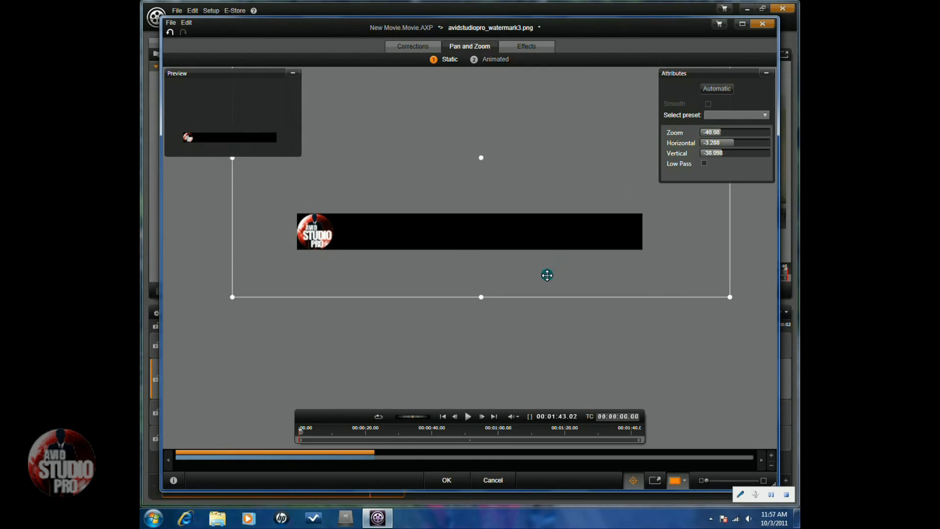
drag(545, 274, 594, 249)
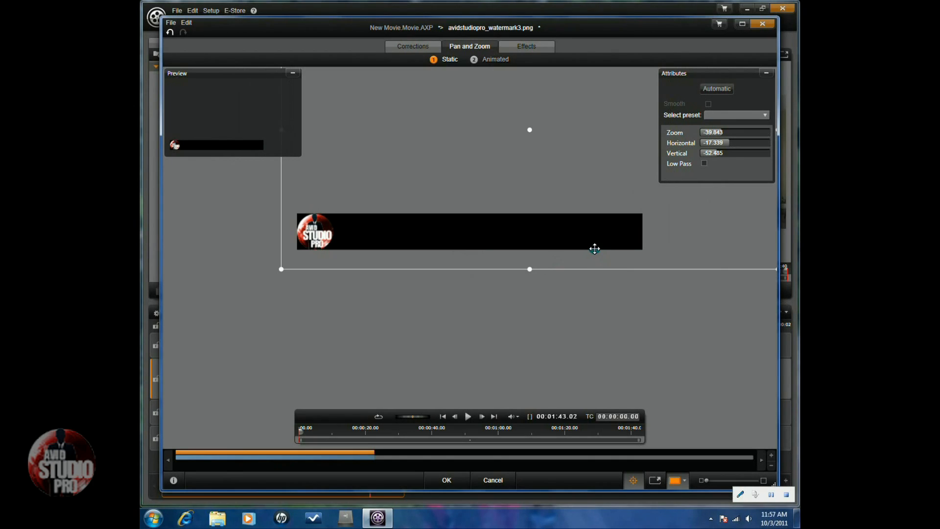
click(447, 481)
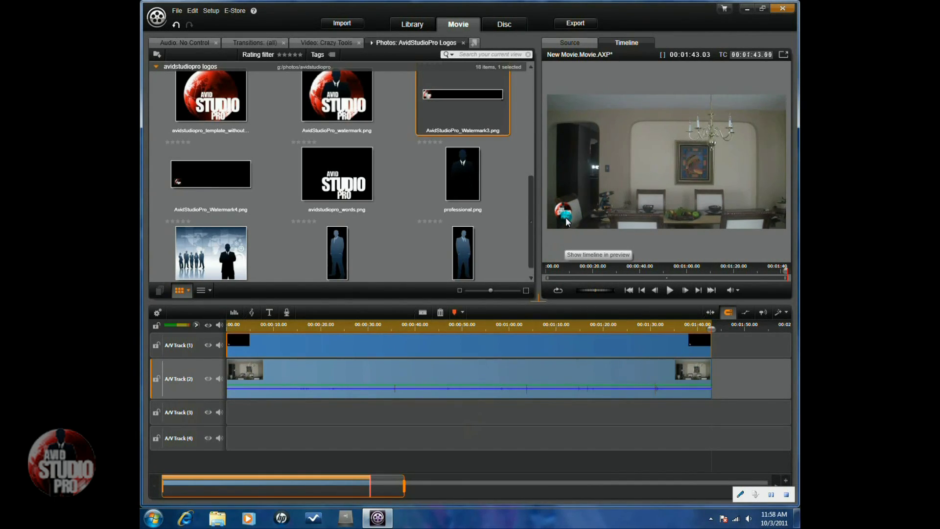
- Add StudioChromaKeyer to the Watermark3 logo and raise its Transparency to about 54.8
right_click(325, 345)
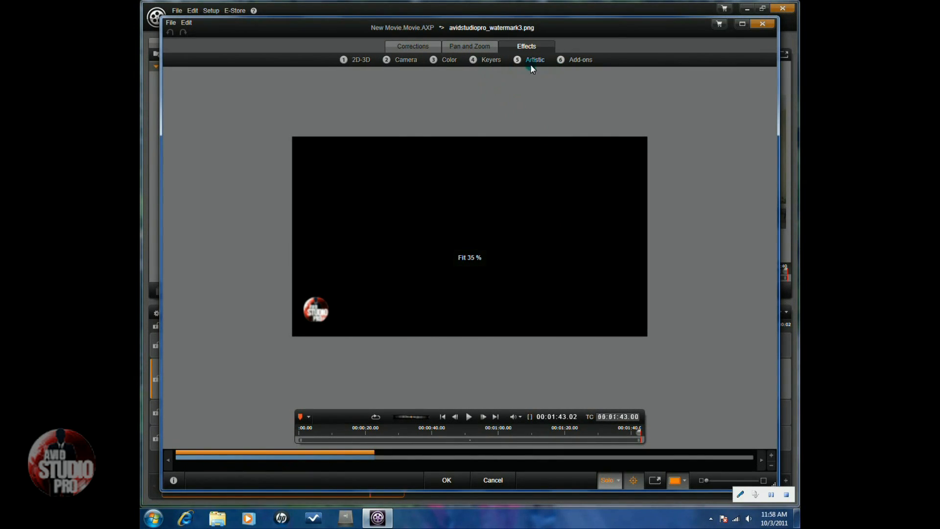
click(493, 60)
drag(327, 92, 477, 237)
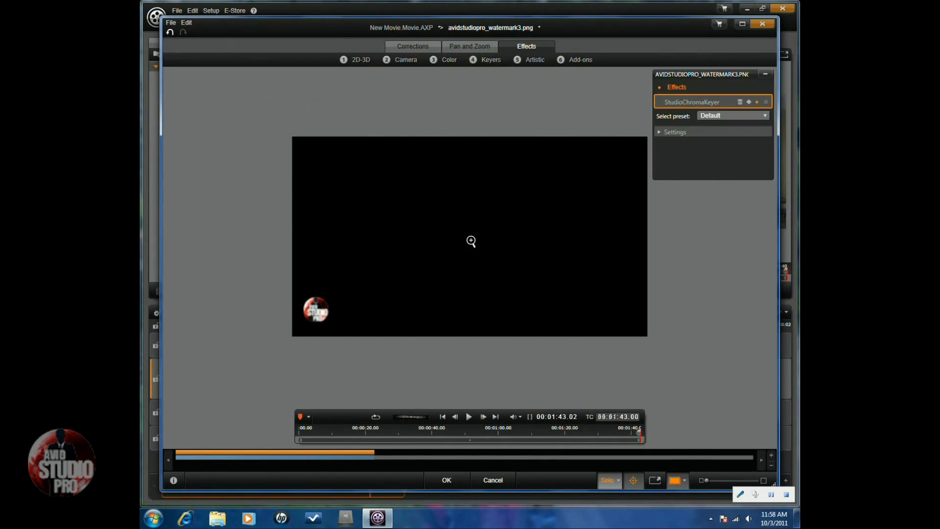
click(658, 133)
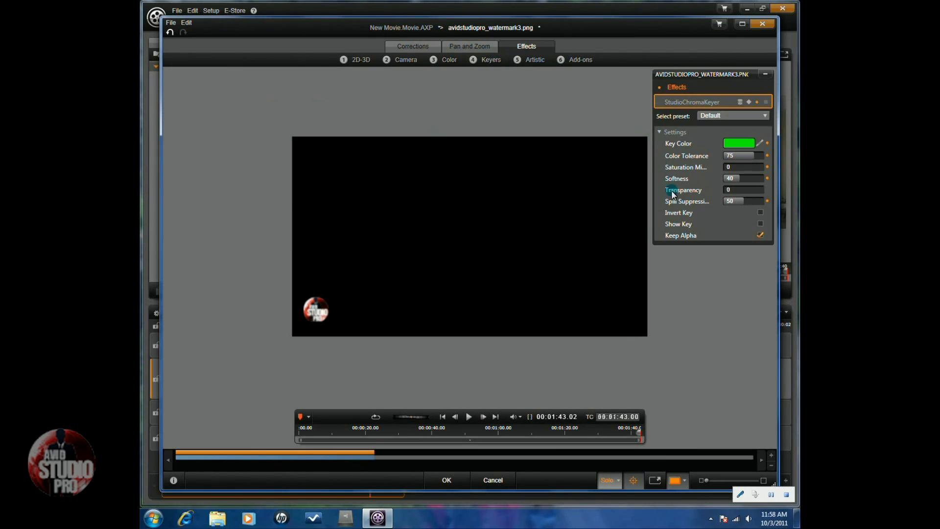
drag(727, 190, 779, 205)
click(453, 480)
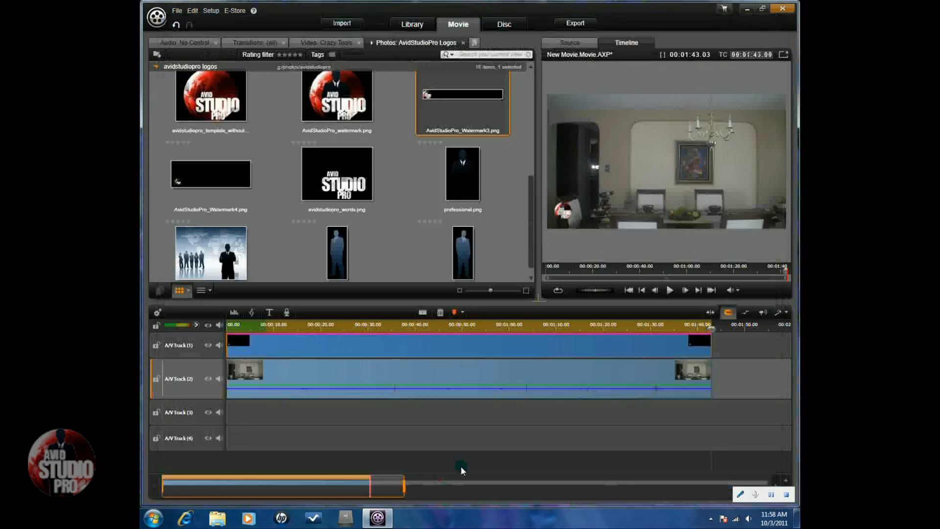